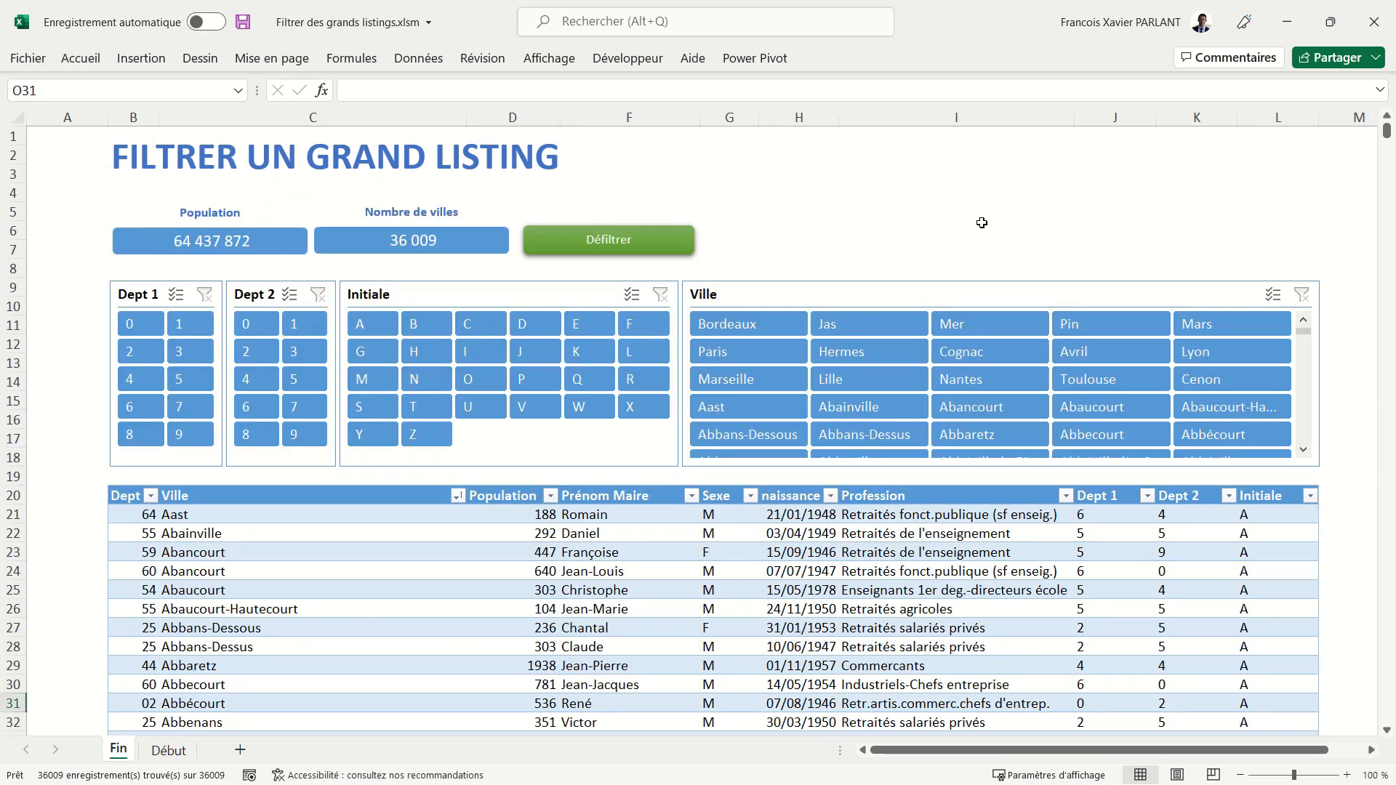
- Filter the listing with the slicers to Initiale H, Dept 1 value 2 and Dept 2 value 4
{"action": "left_click", "coordinate": [428, 358]}
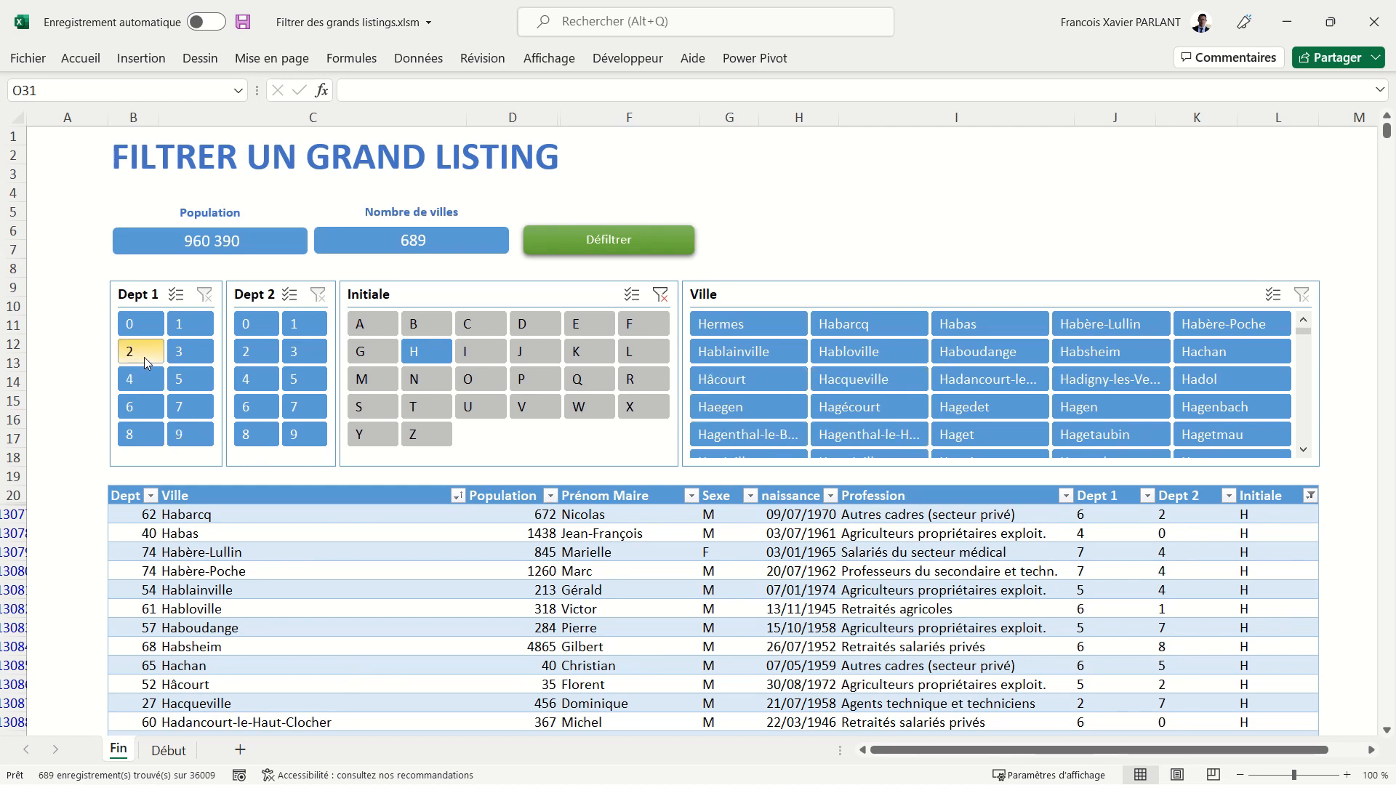
{"action": "left_click", "coordinate": [145, 360]}
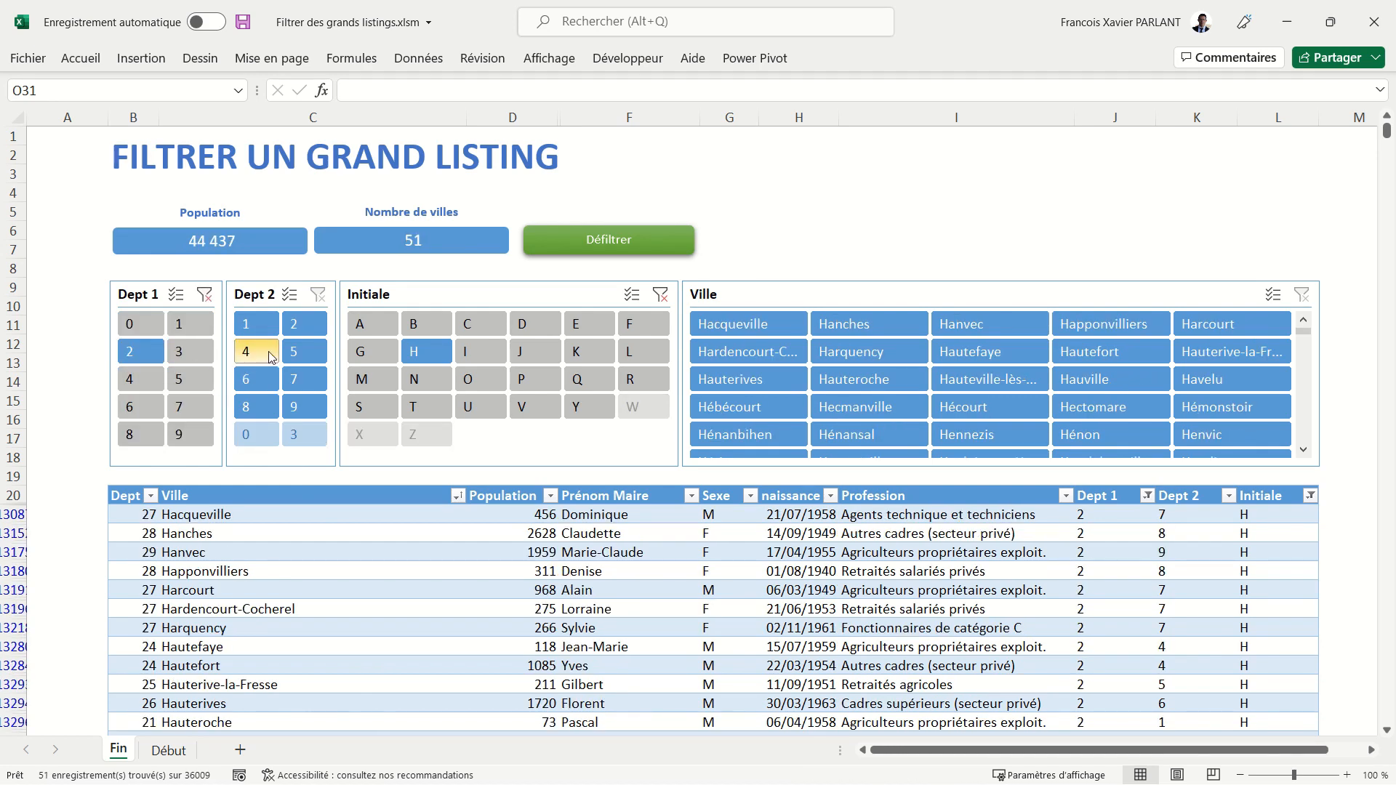
{"action": "left_click", "coordinate": [268, 356]}
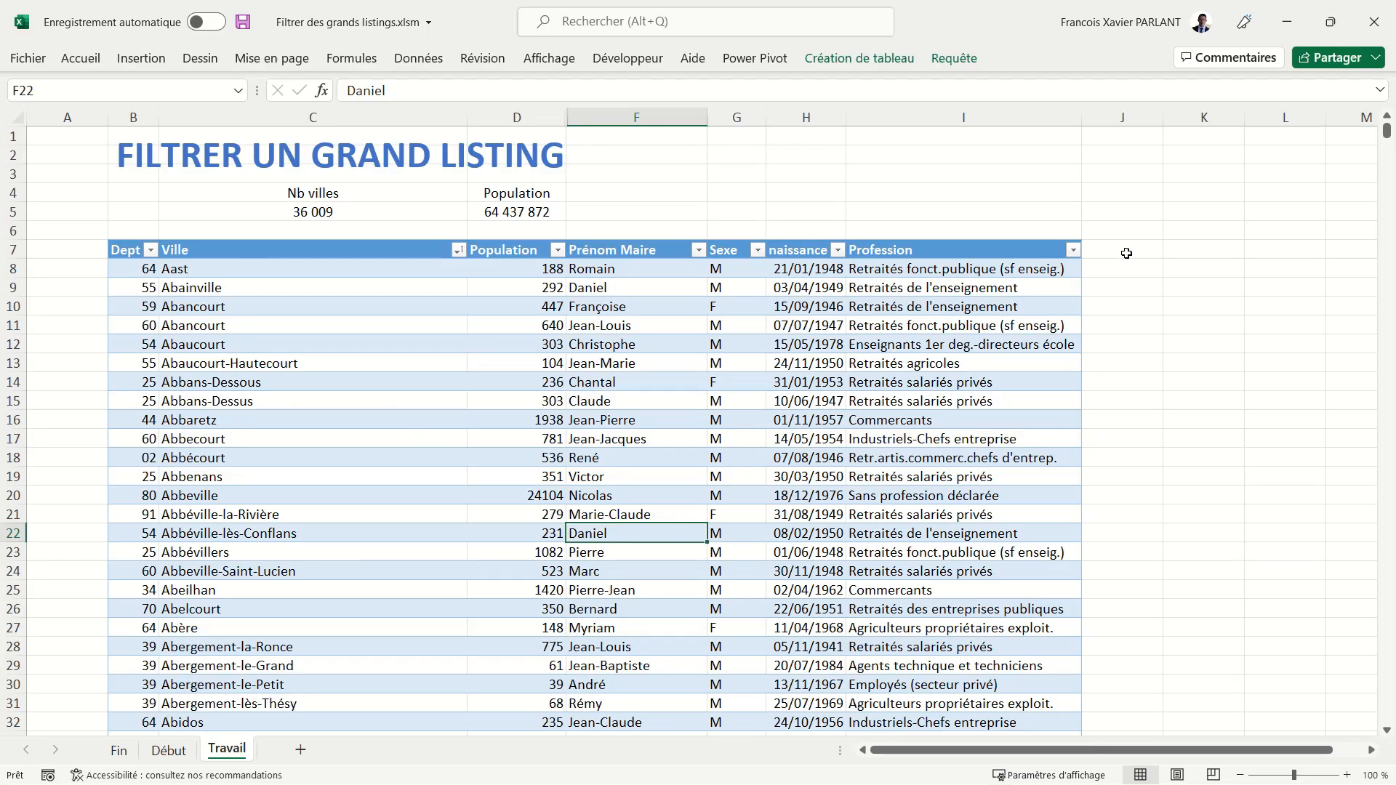
- Add a new table column headed Initiale in J7, directly after the Profession column
{"action": "left_click", "coordinate": [1125, 254]}
{"action": "type", "text": "Initiale"}
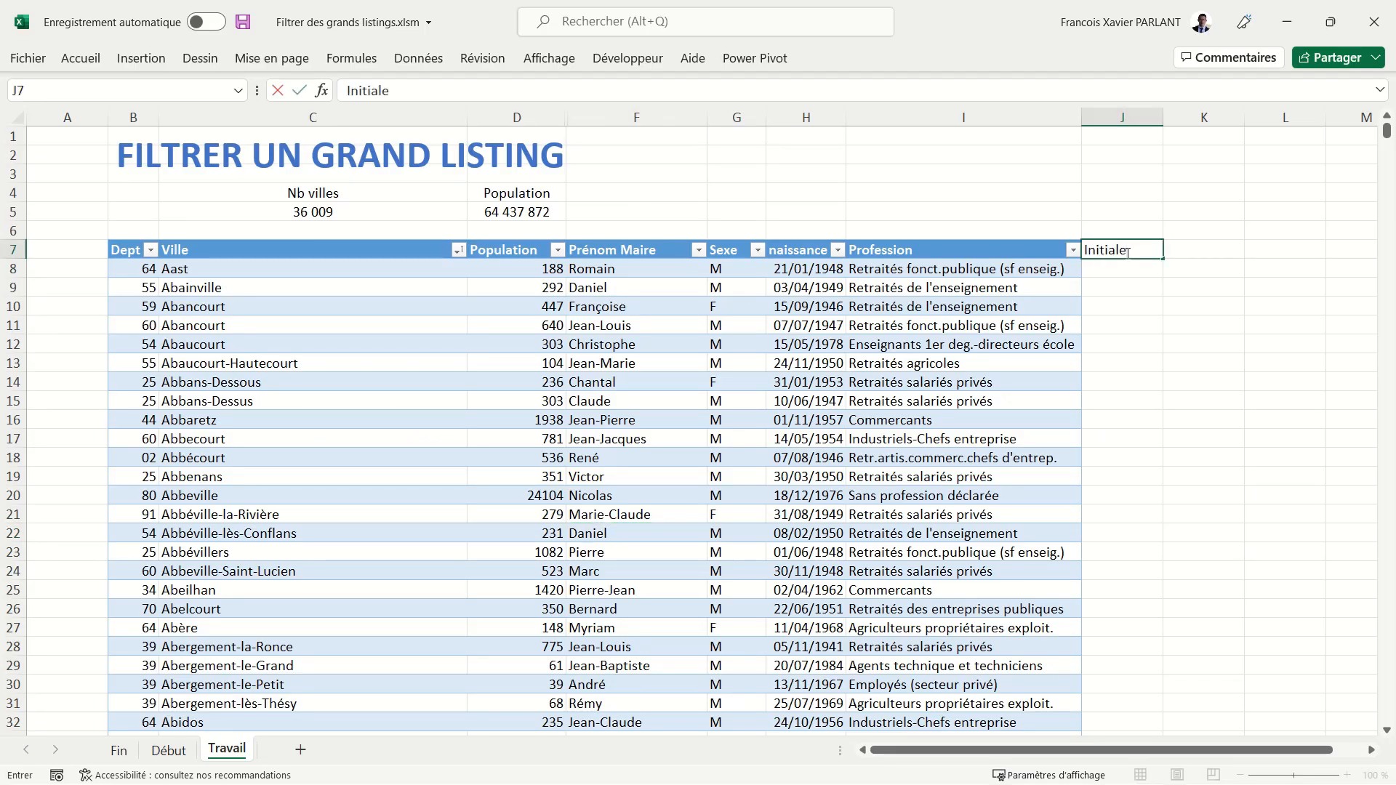
{"action": "key", "text": "Return"}
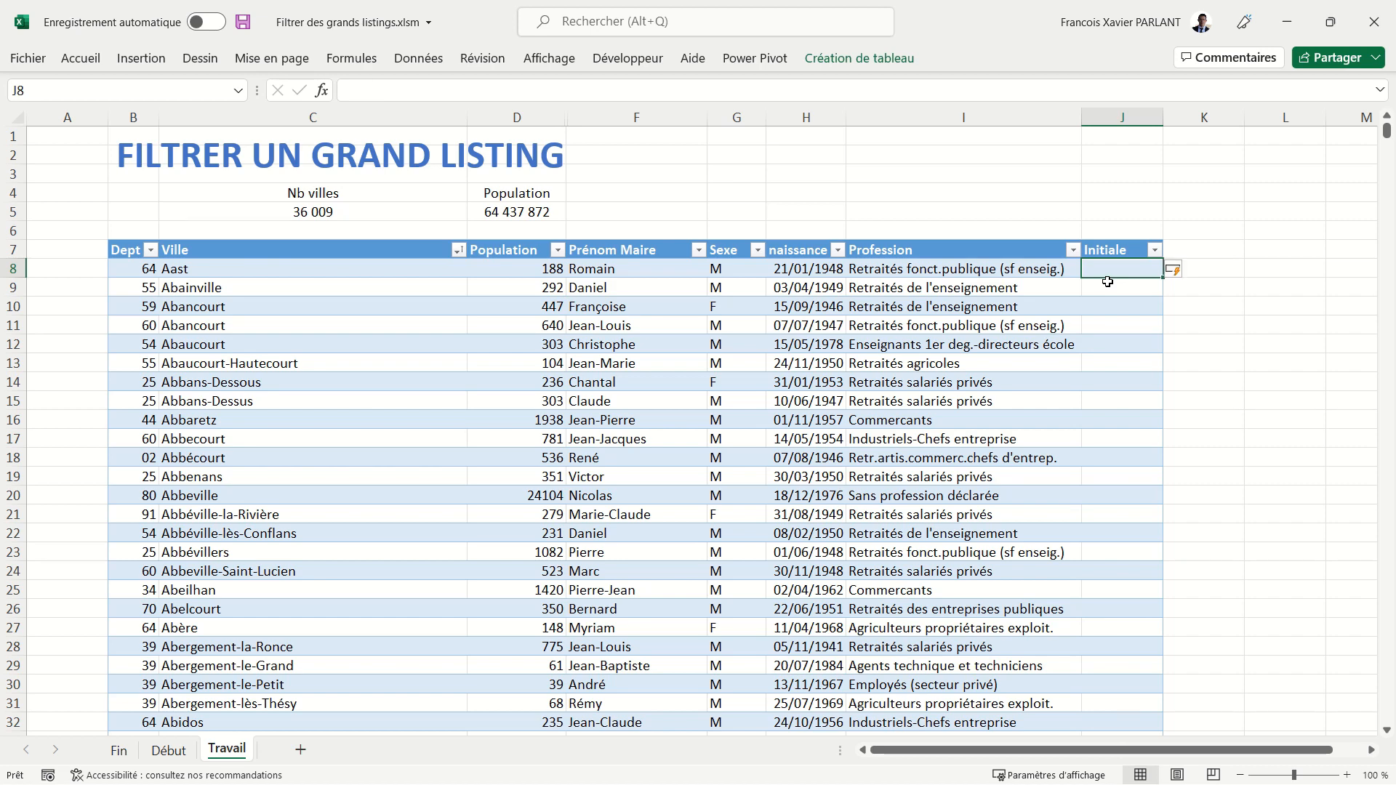
{"action": "scroll", "coordinate": [1107, 282], "scroll_direction": "up", "scroll_amount": 3, "text": "ctrl"}
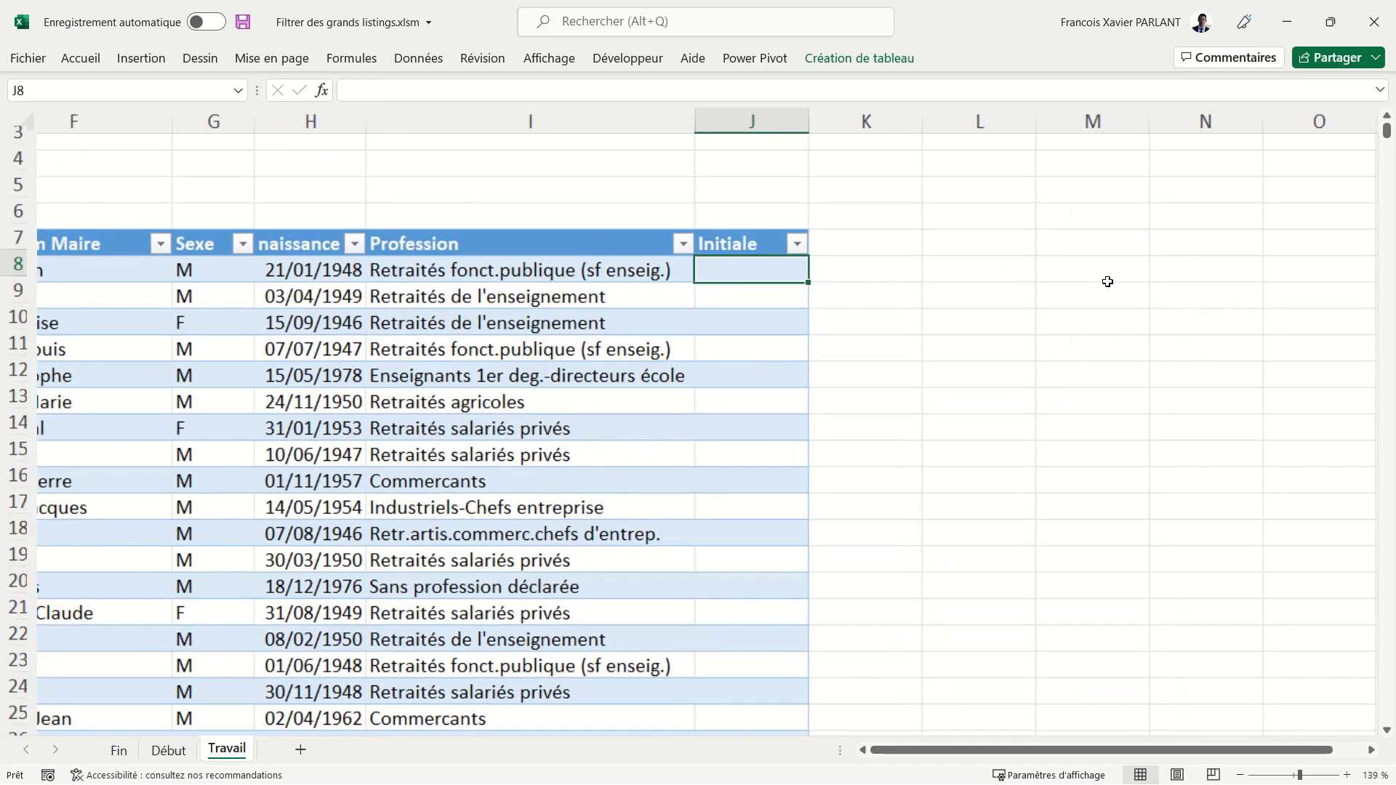
{"action": "type", "text": "=gau"}
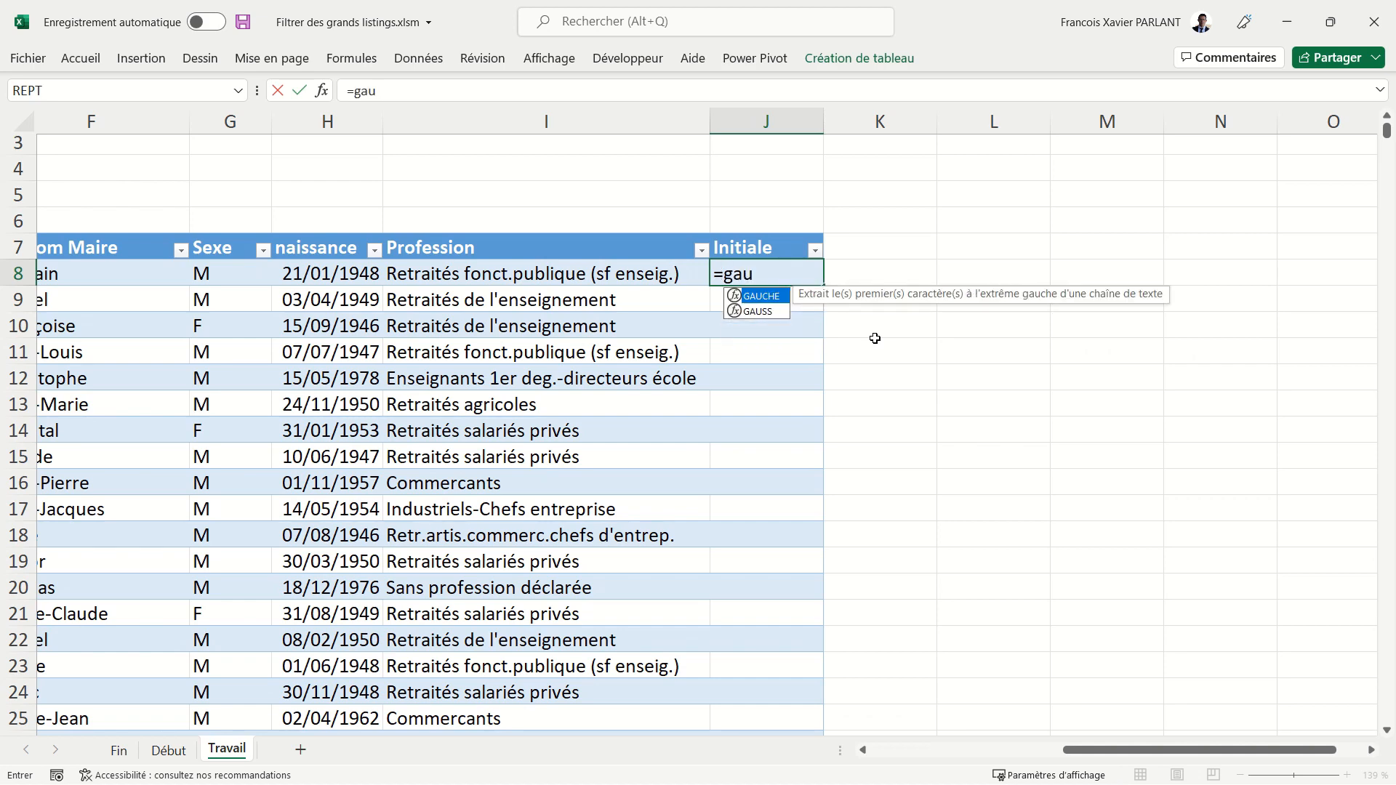
{"action": "key", "text": "Tab"}
{"action": "scroll", "coordinate": [593, 351], "scroll_direction": "left", "scroll_amount": 3}
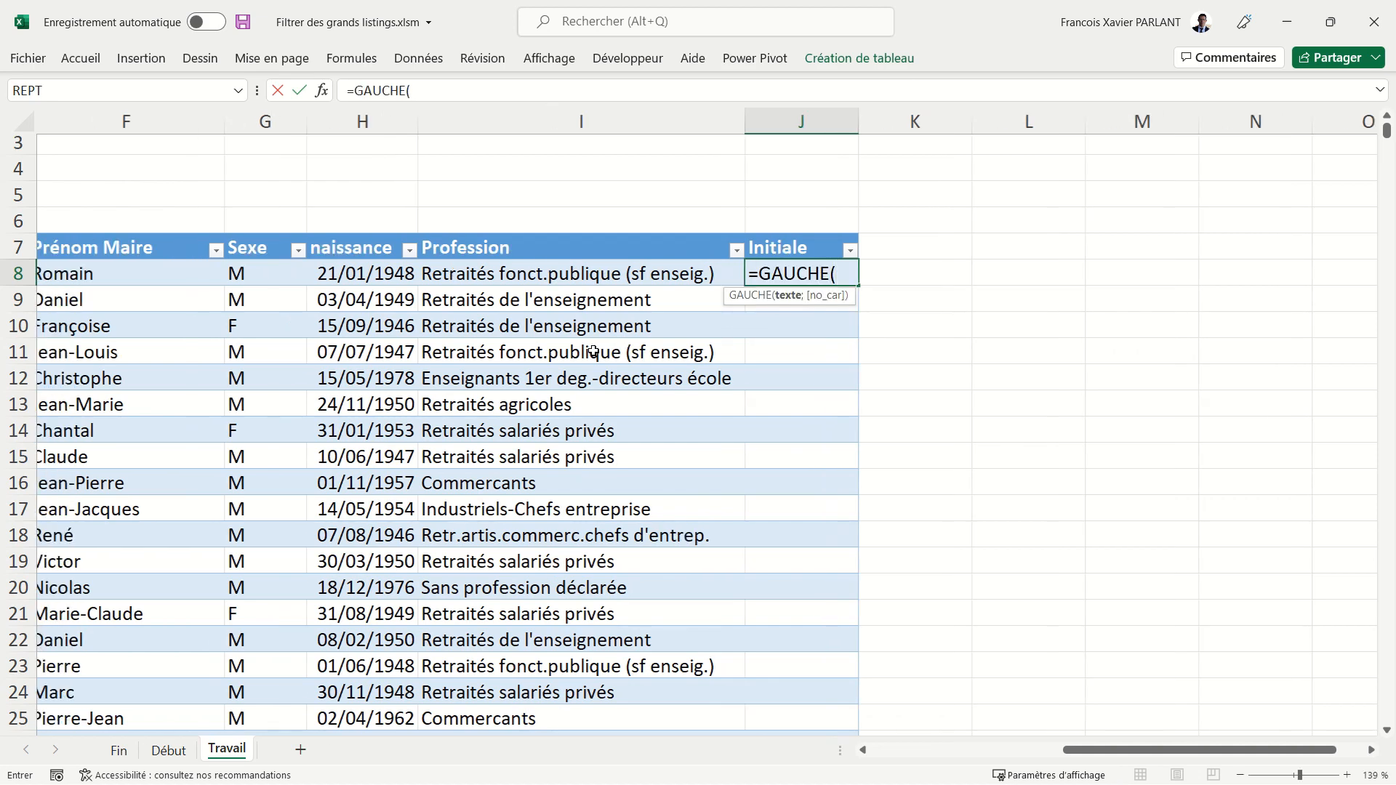
{"action": "scroll", "coordinate": [593, 351], "scroll_direction": "left", "scroll_amount": 3}
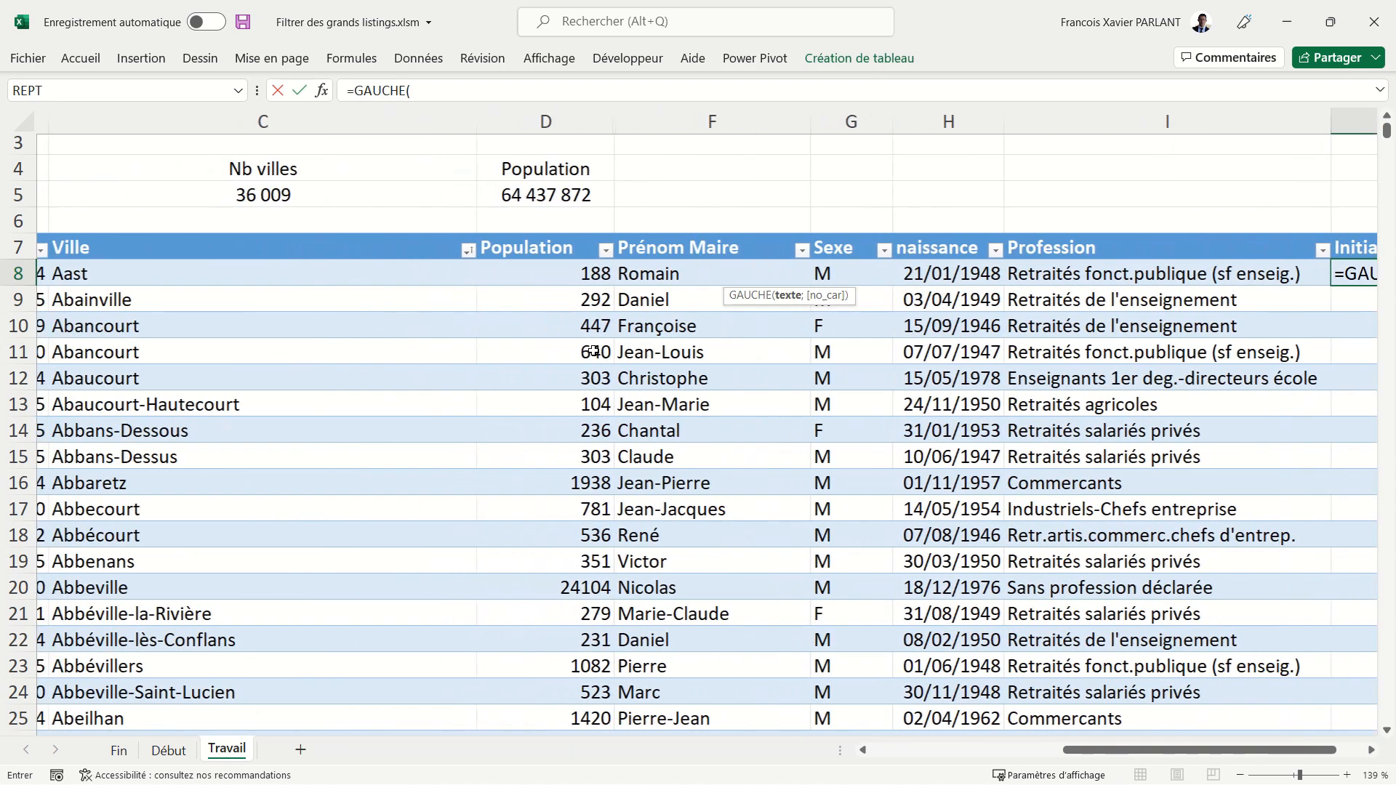
{"action": "left_click", "coordinate": [162, 275]}
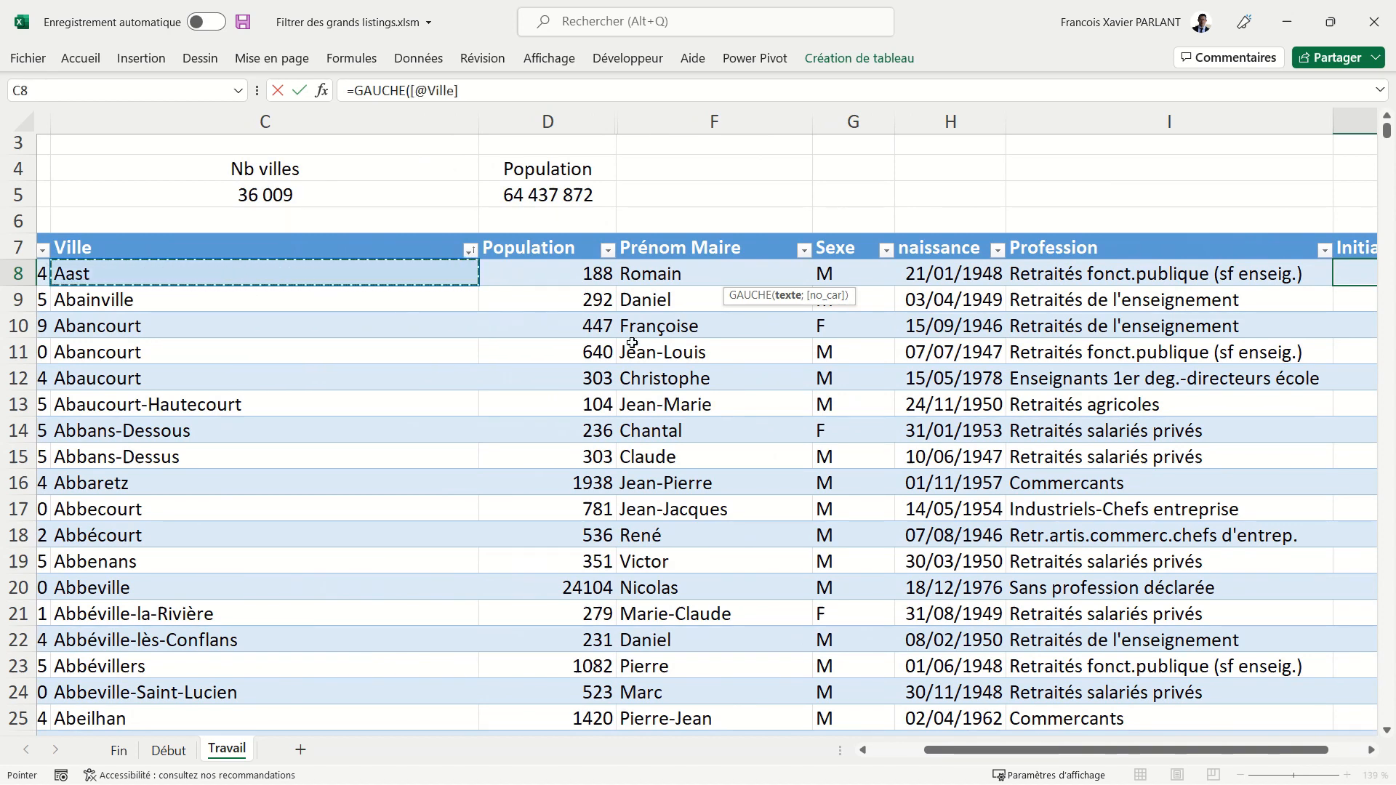
{"action": "scroll", "coordinate": [635, 343], "scroll_direction": "right", "scroll_amount": 3}
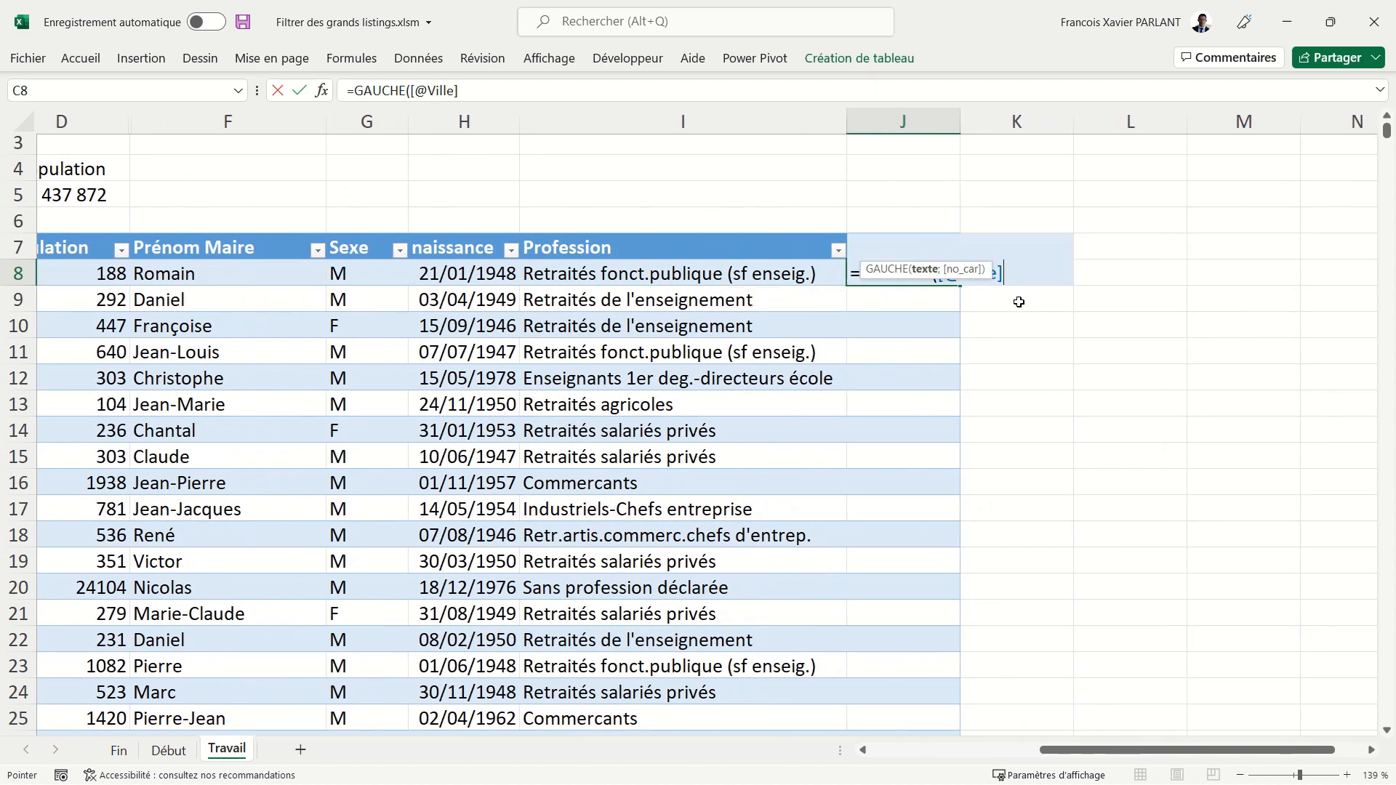
{"action": "scroll", "coordinate": [1018, 303], "scroll_direction": "right", "scroll_amount": 2}
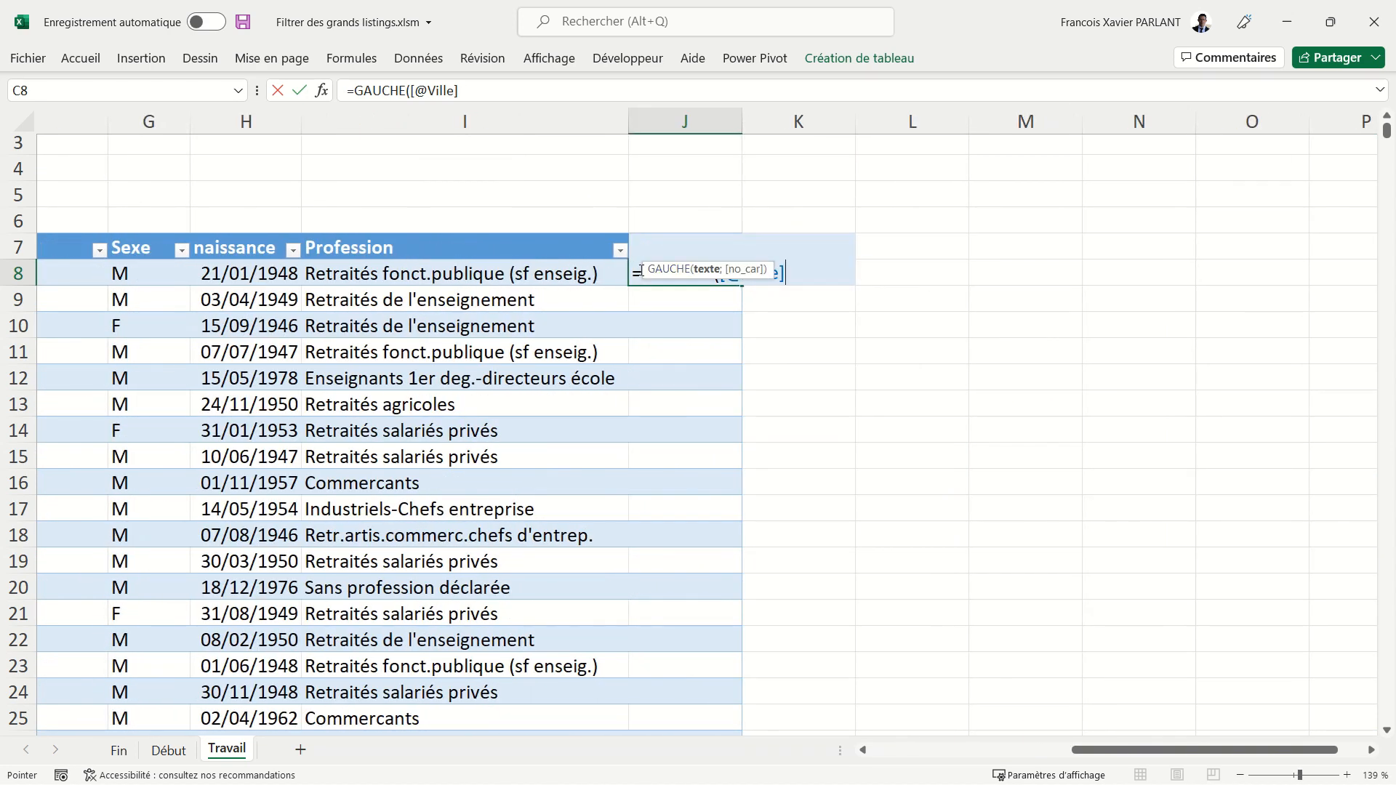
{"action": "left_click_drag", "start_coordinate": [647, 273], "coordinate": [655, 227]}
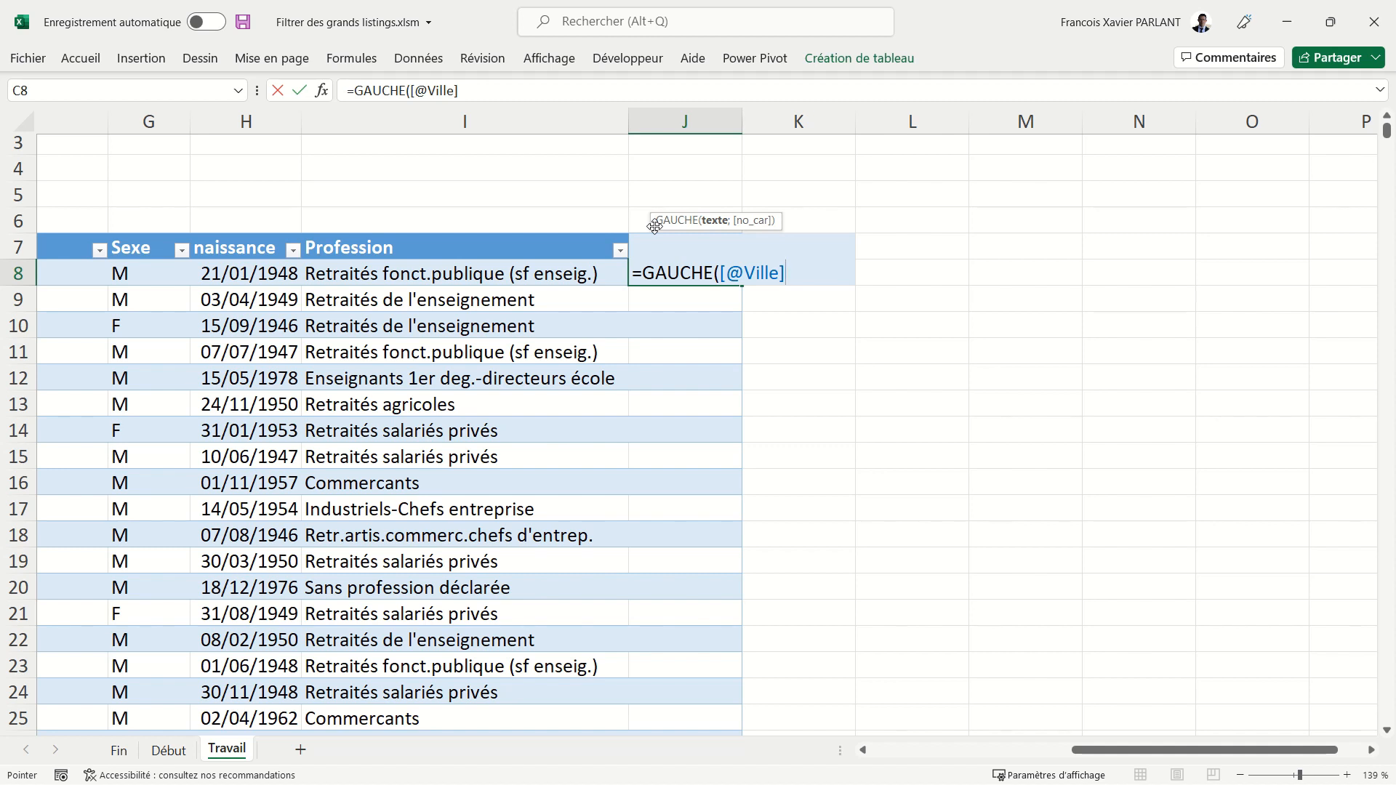
{"action": "type", "text": ";1"}
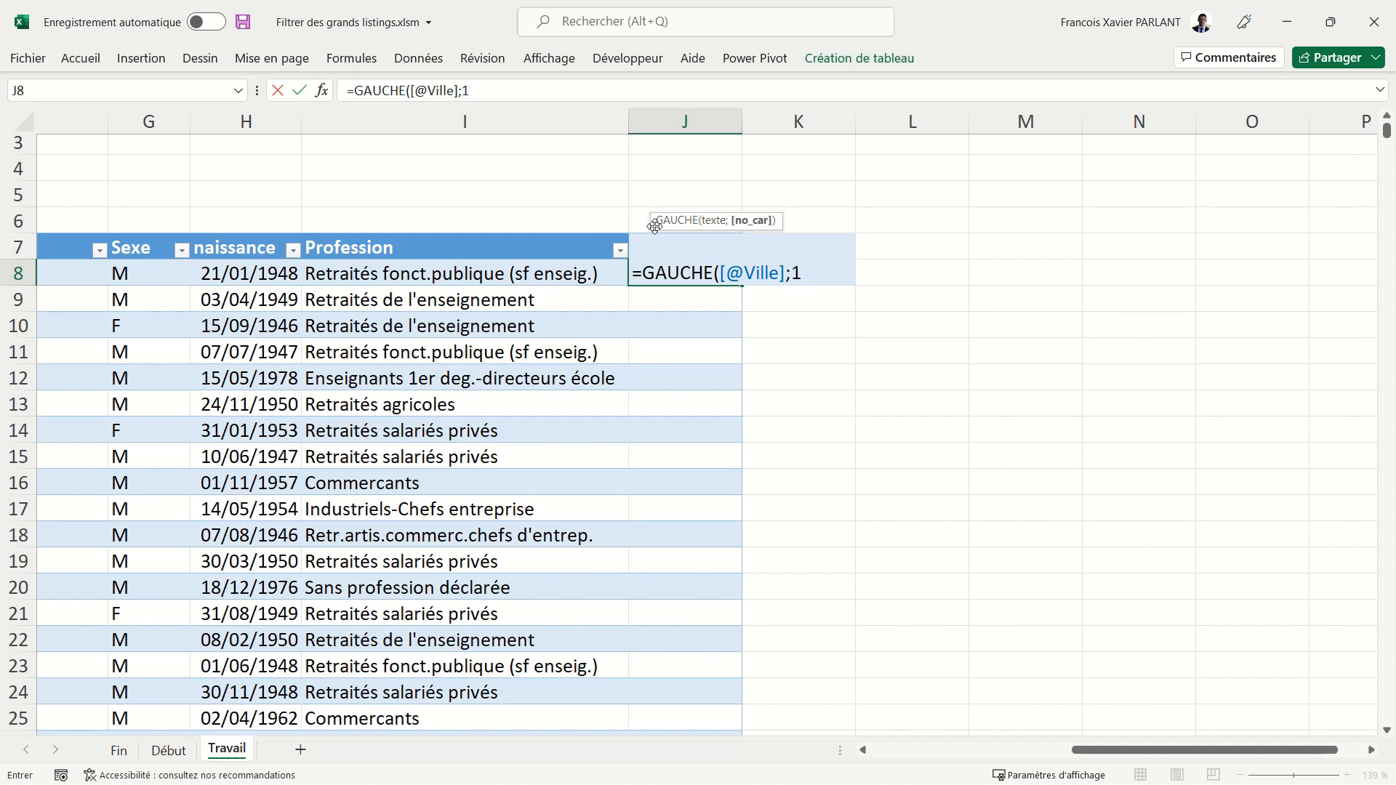
{"action": "type", "text": ")"}
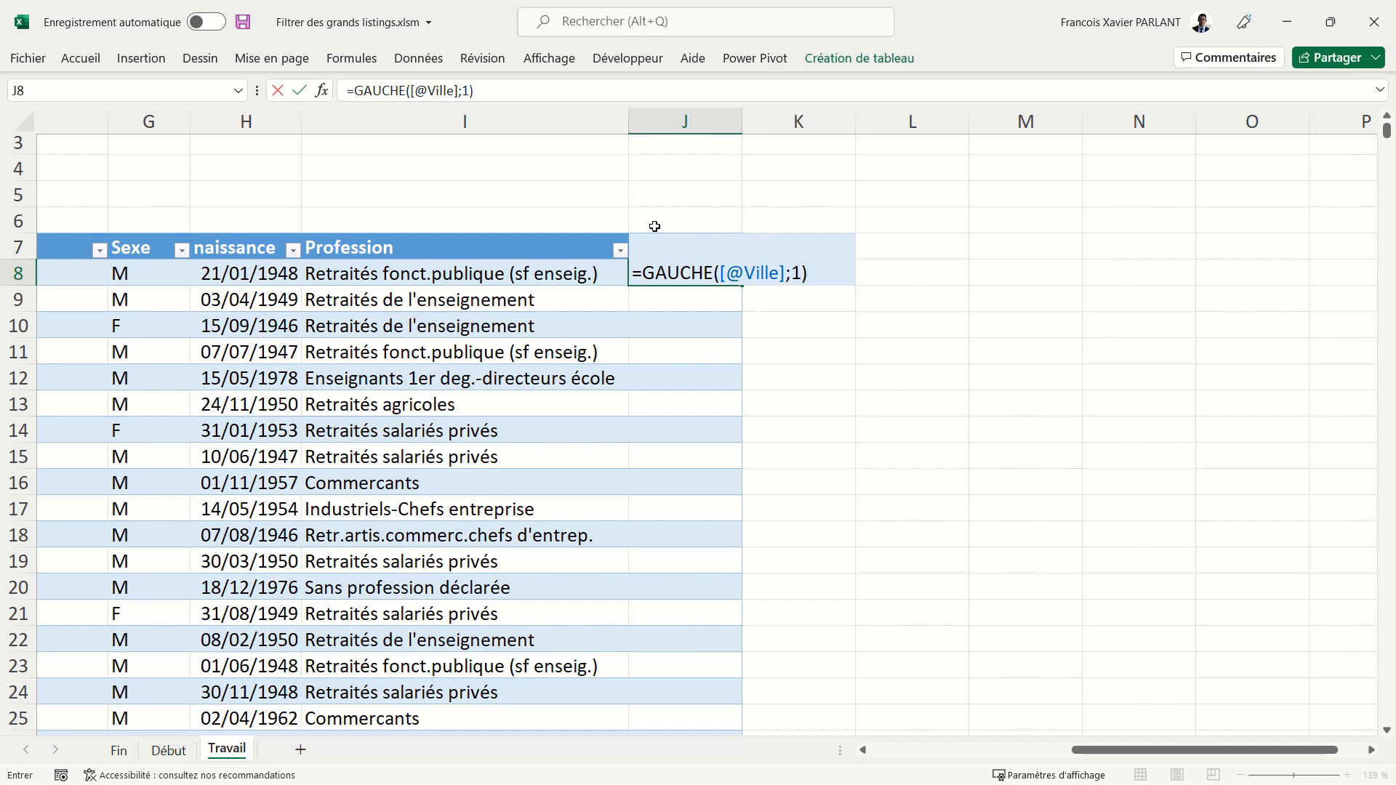
{"action": "key", "text": "Return"}
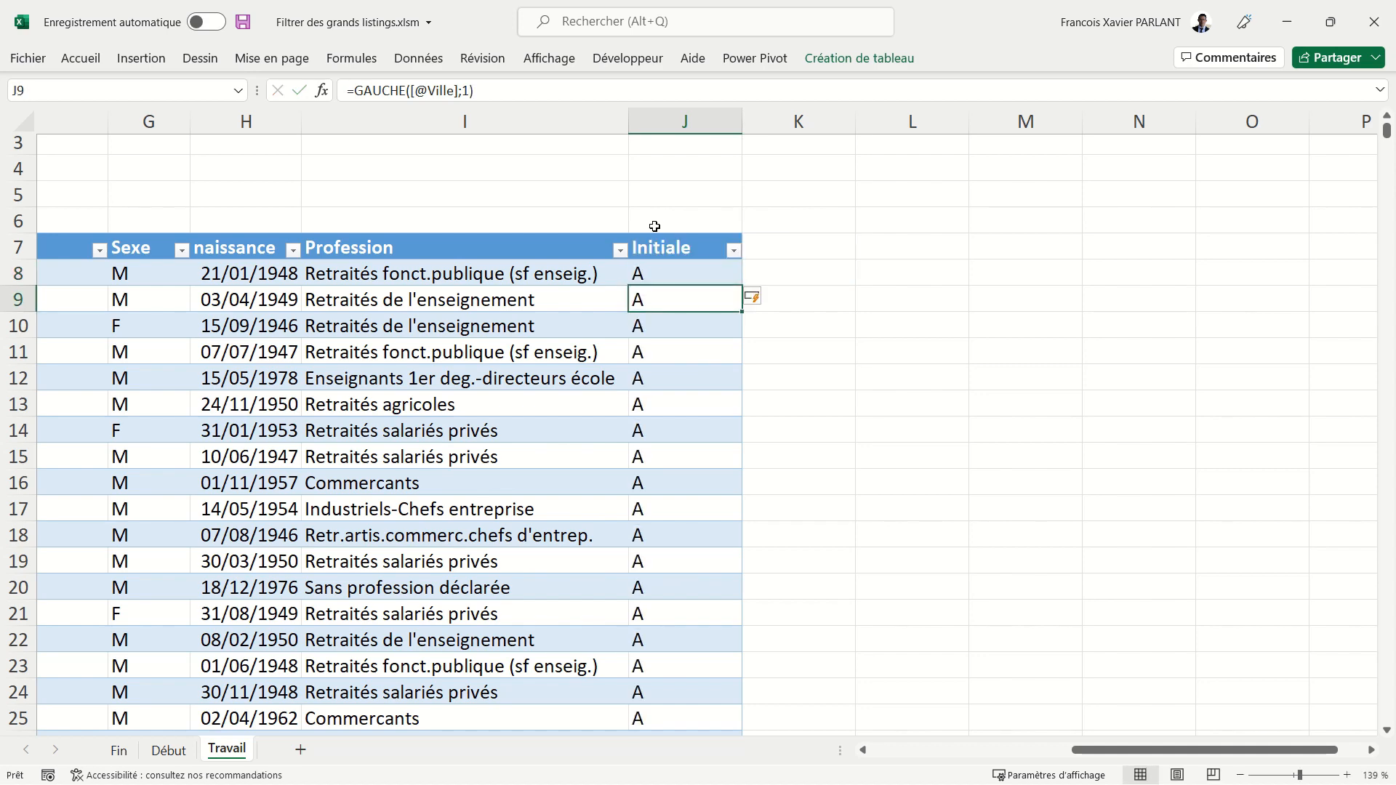
- Examine the Initiale column and the list of letters offered by its filter, leaving the table unfiltered
{"action": "scroll", "coordinate": [588, 321], "scroll_direction": "left", "scroll_amount": 3}
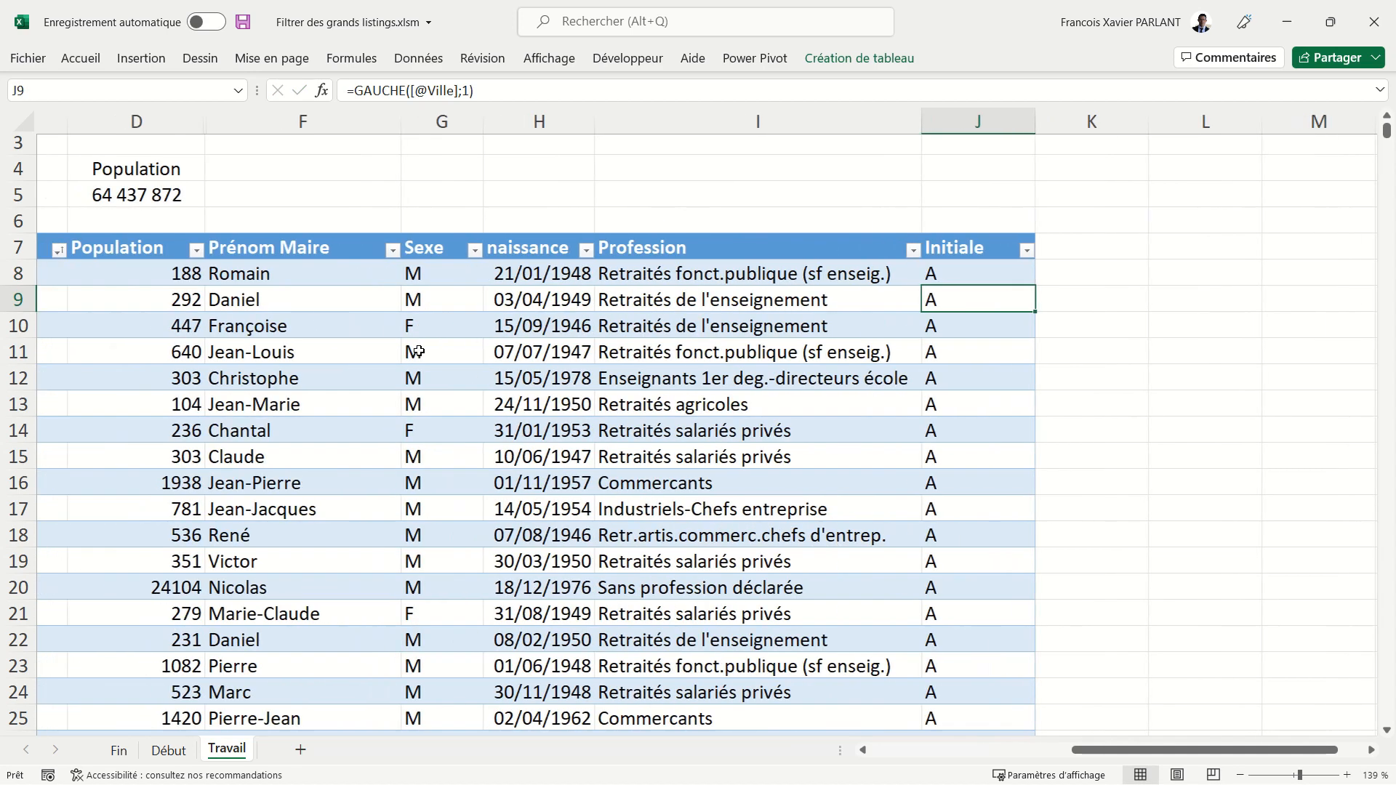
{"action": "scroll", "coordinate": [1000, 407], "scroll_direction": "down", "scroll_amount": 3}
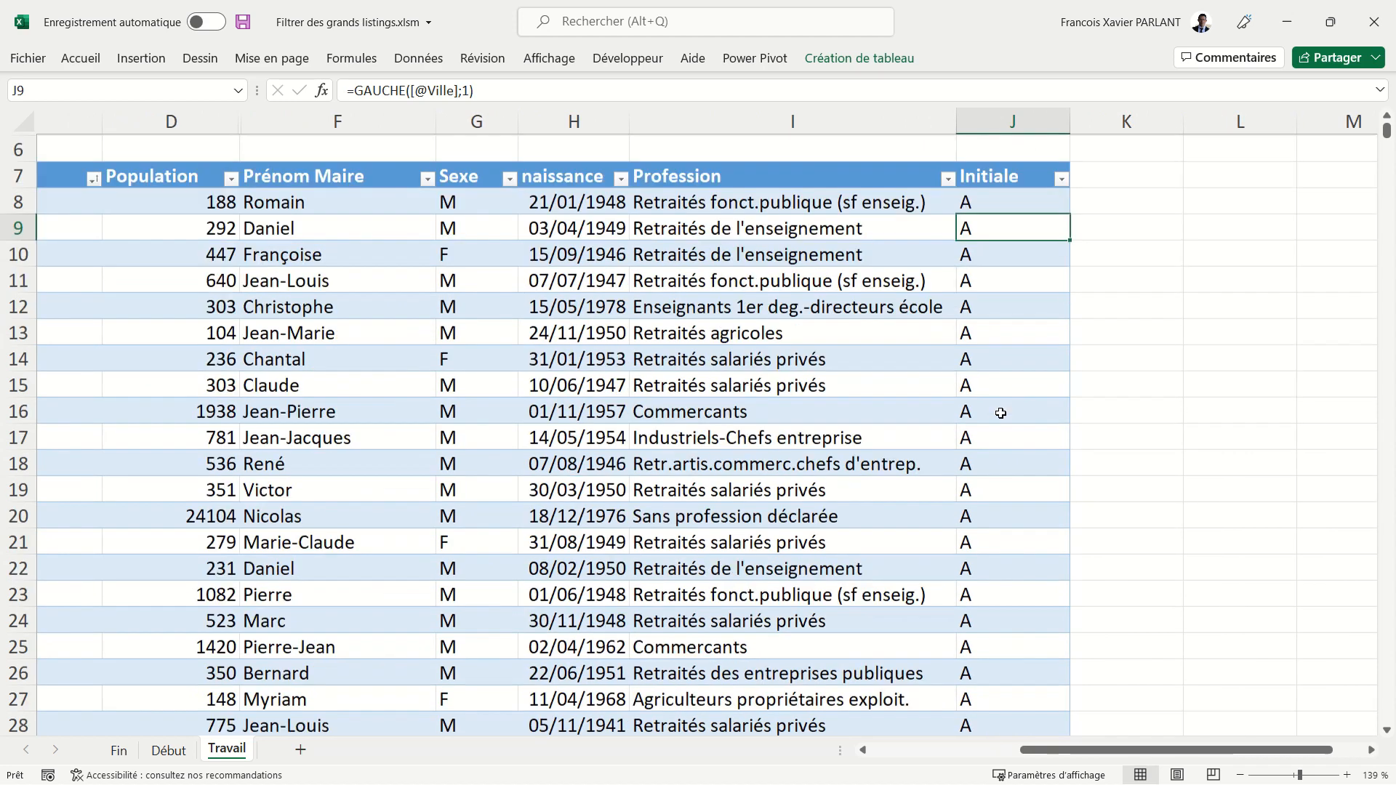
{"action": "scroll", "coordinate": [1000, 413], "scroll_direction": "up", "scroll_amount": 2}
{"action": "scroll", "coordinate": [1000, 413], "scroll_direction": "up", "scroll_amount": 1}
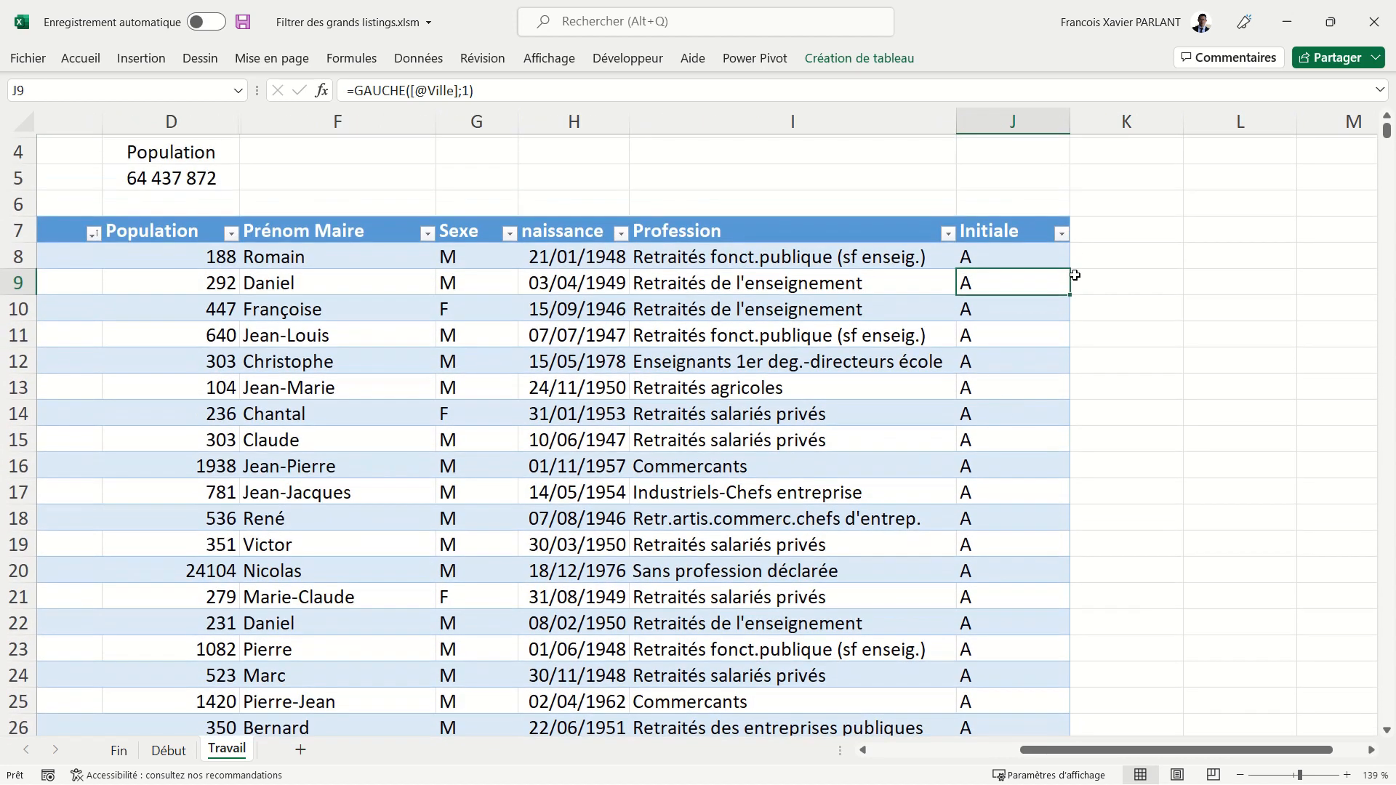
{"action": "left_click", "coordinate": [1061, 234]}
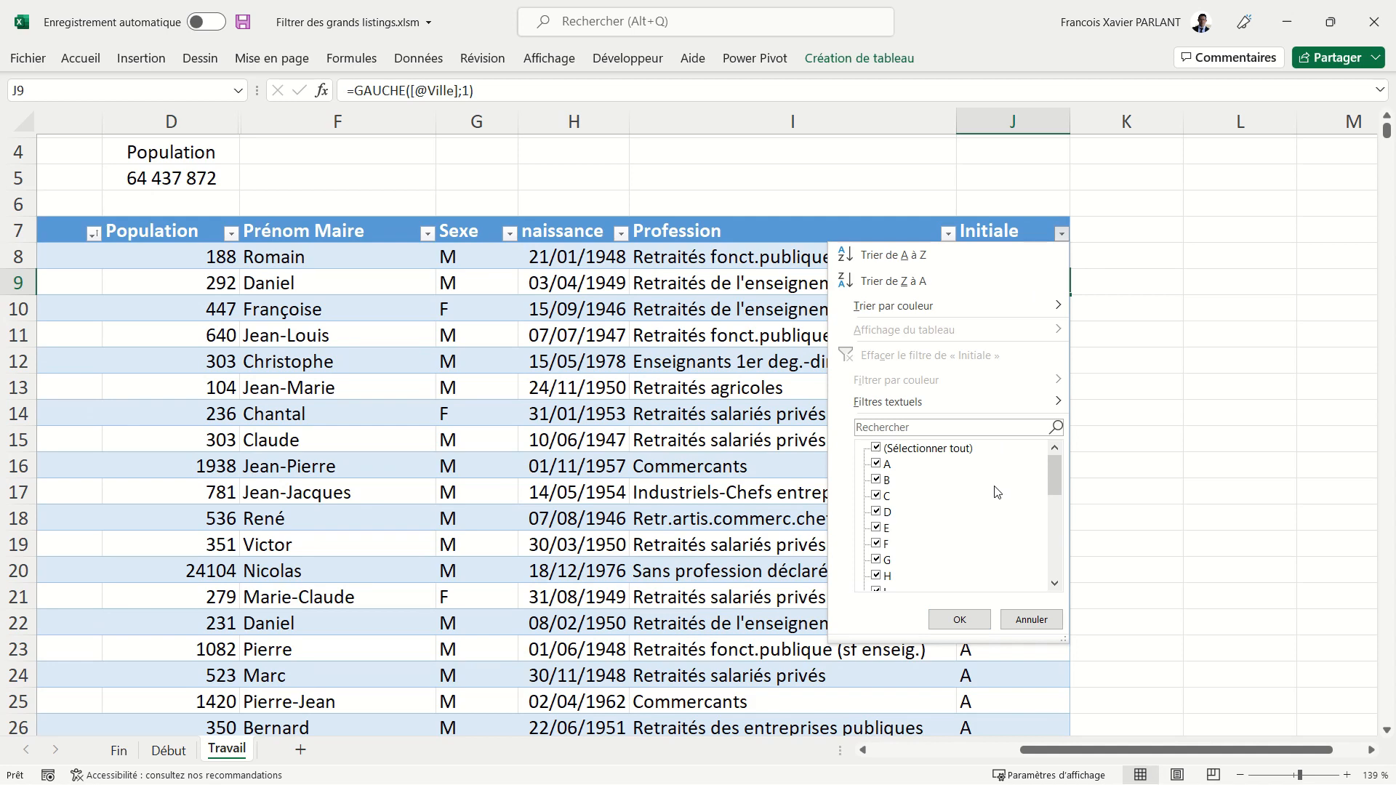
{"action": "scroll", "coordinate": [996, 492], "scroll_direction": "down", "scroll_amount": 4}
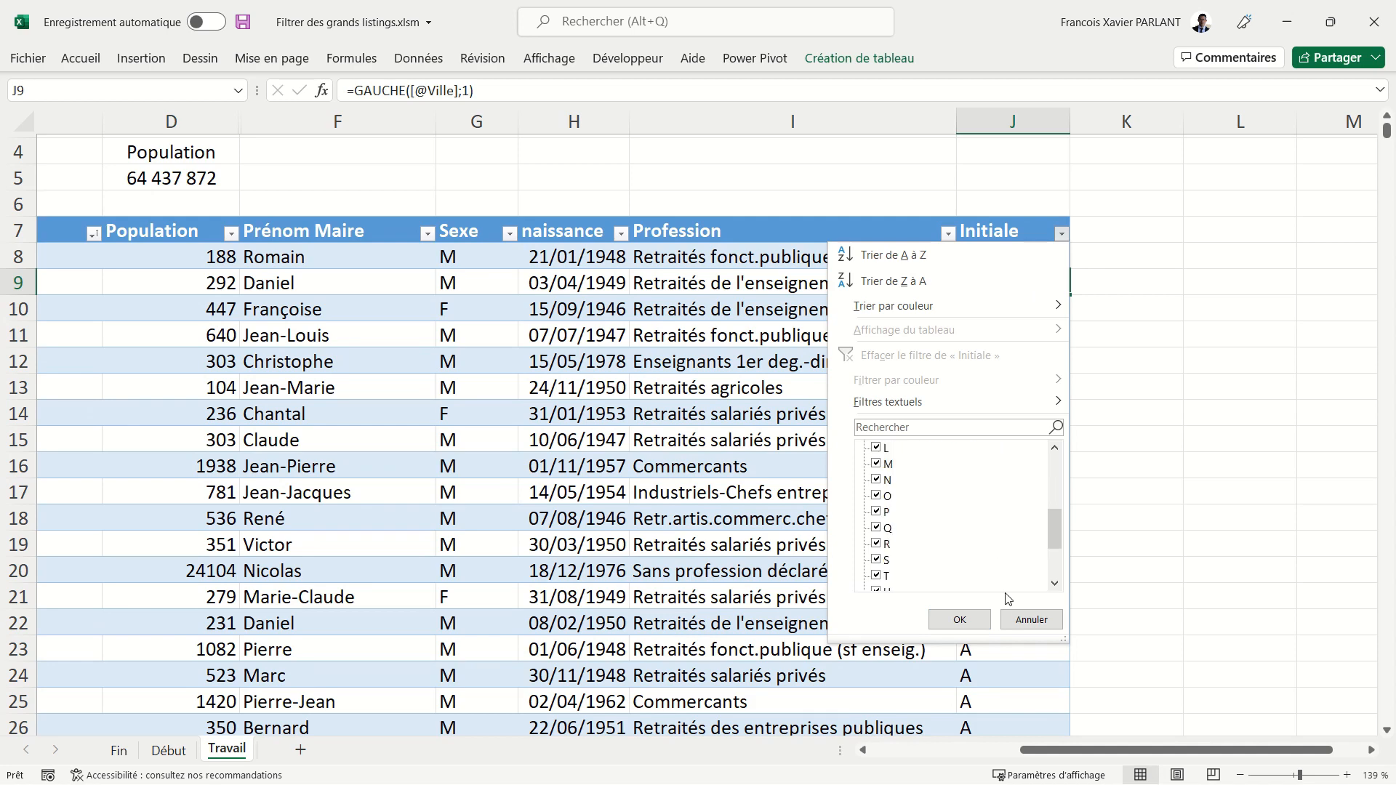
{"action": "left_click", "coordinate": [1021, 619]}
{"action": "left_click", "coordinate": [785, 419]}
{"action": "scroll", "coordinate": [785, 420], "scroll_direction": "left", "scroll_amount": 4}
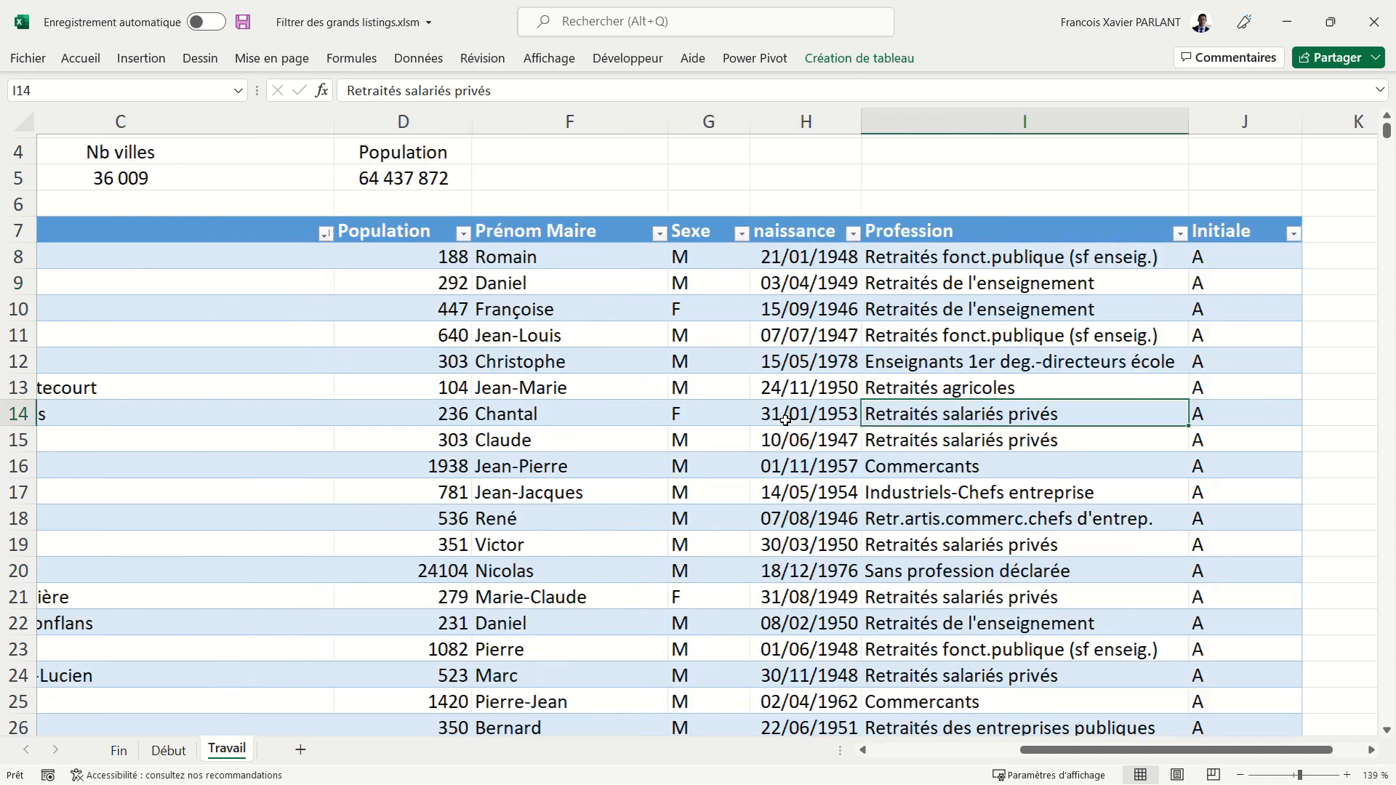
{"action": "scroll", "coordinate": [807, 425], "scroll_direction": "up", "scroll_amount": 1}
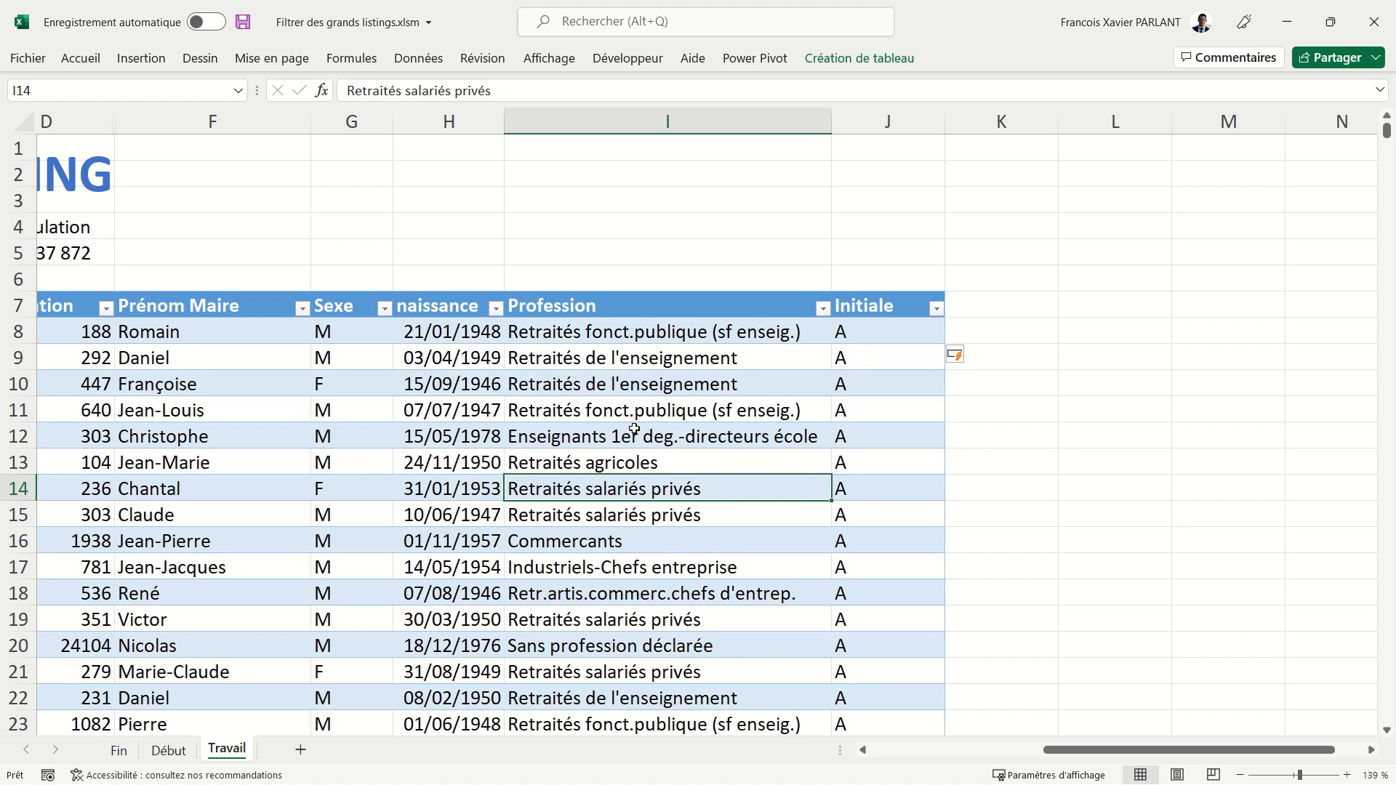
- Insert a slicer for the Initiale field and place it over columns F to H, starting in row 1
{"action": "left_click", "coordinate": [861, 60]}
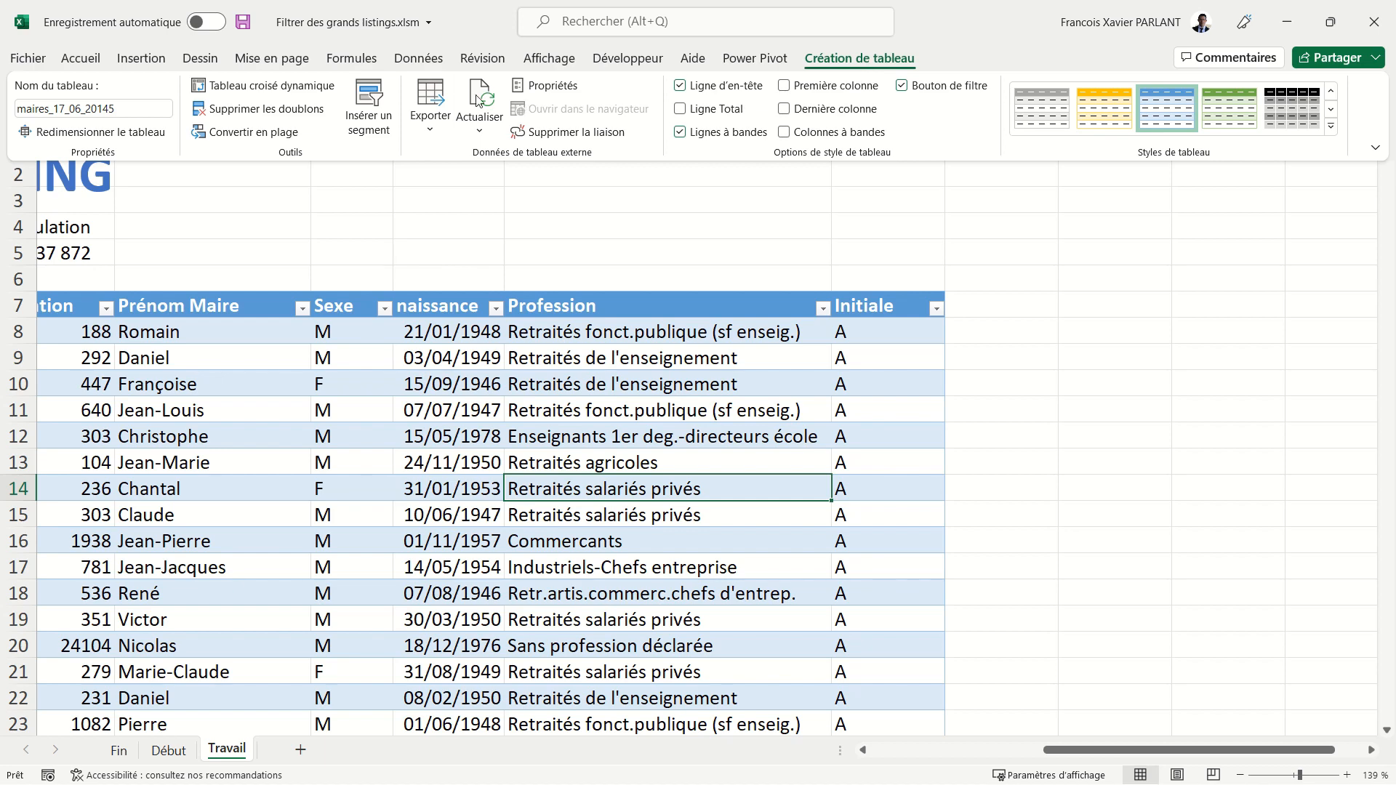
{"action": "left_click", "coordinate": [368, 120]}
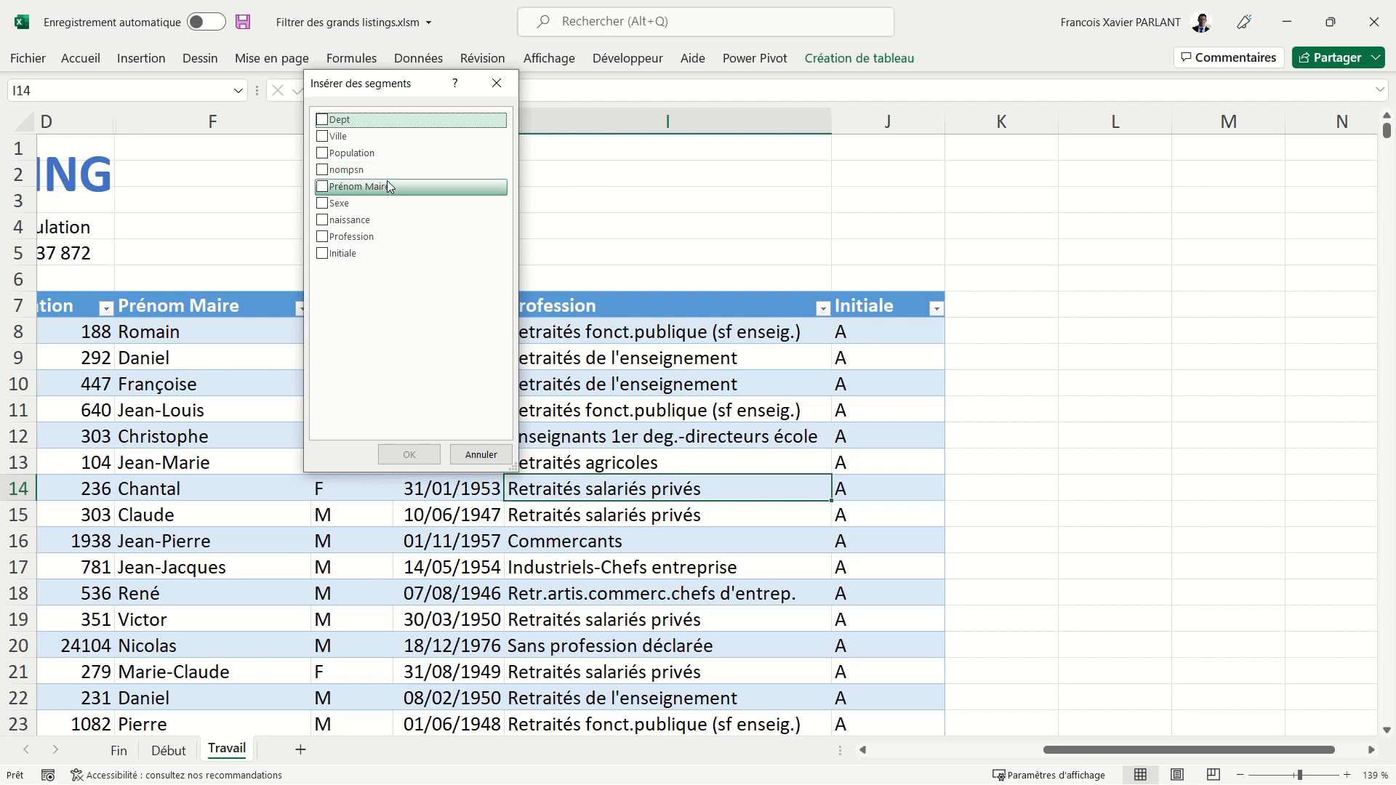
{"action": "left_click", "coordinate": [322, 254]}
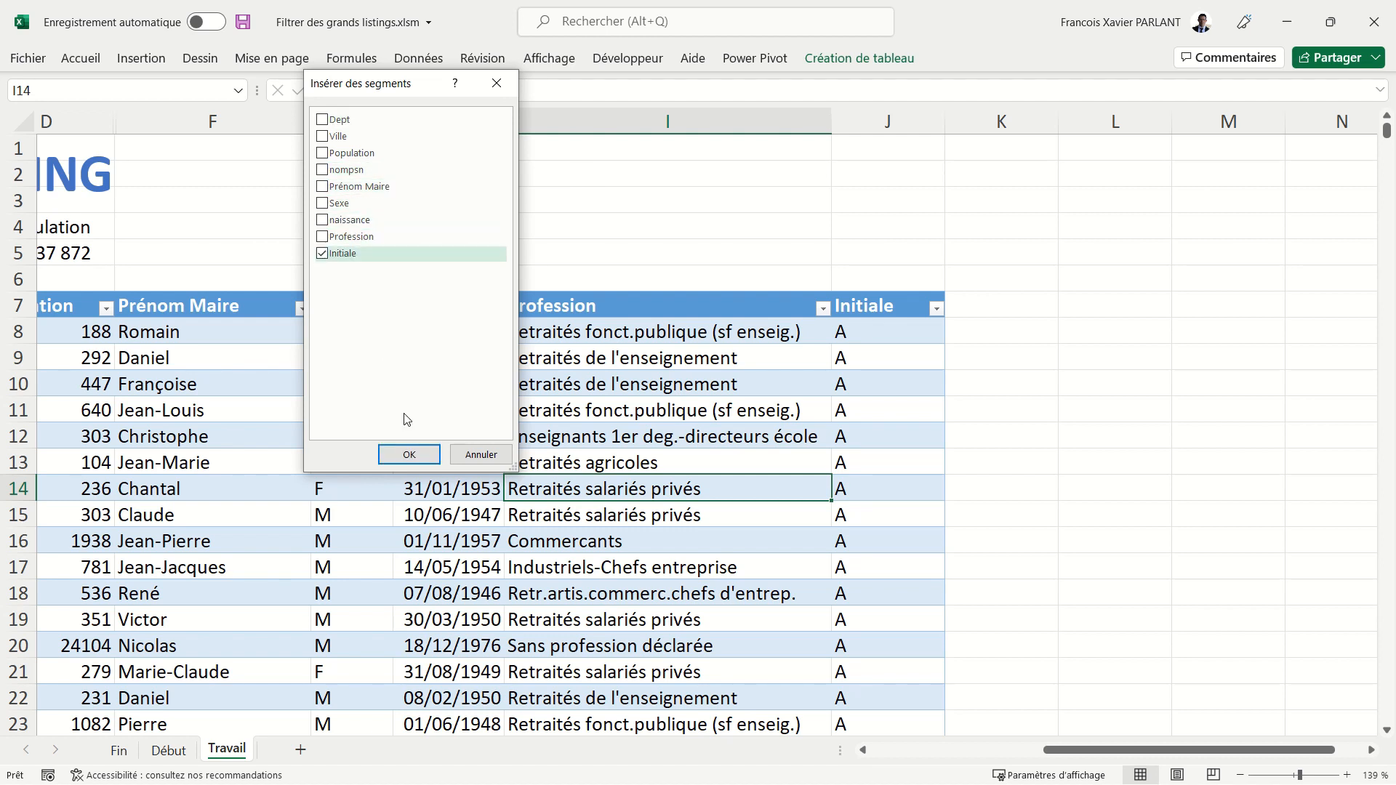
{"action": "left_click", "coordinate": [419, 463]}
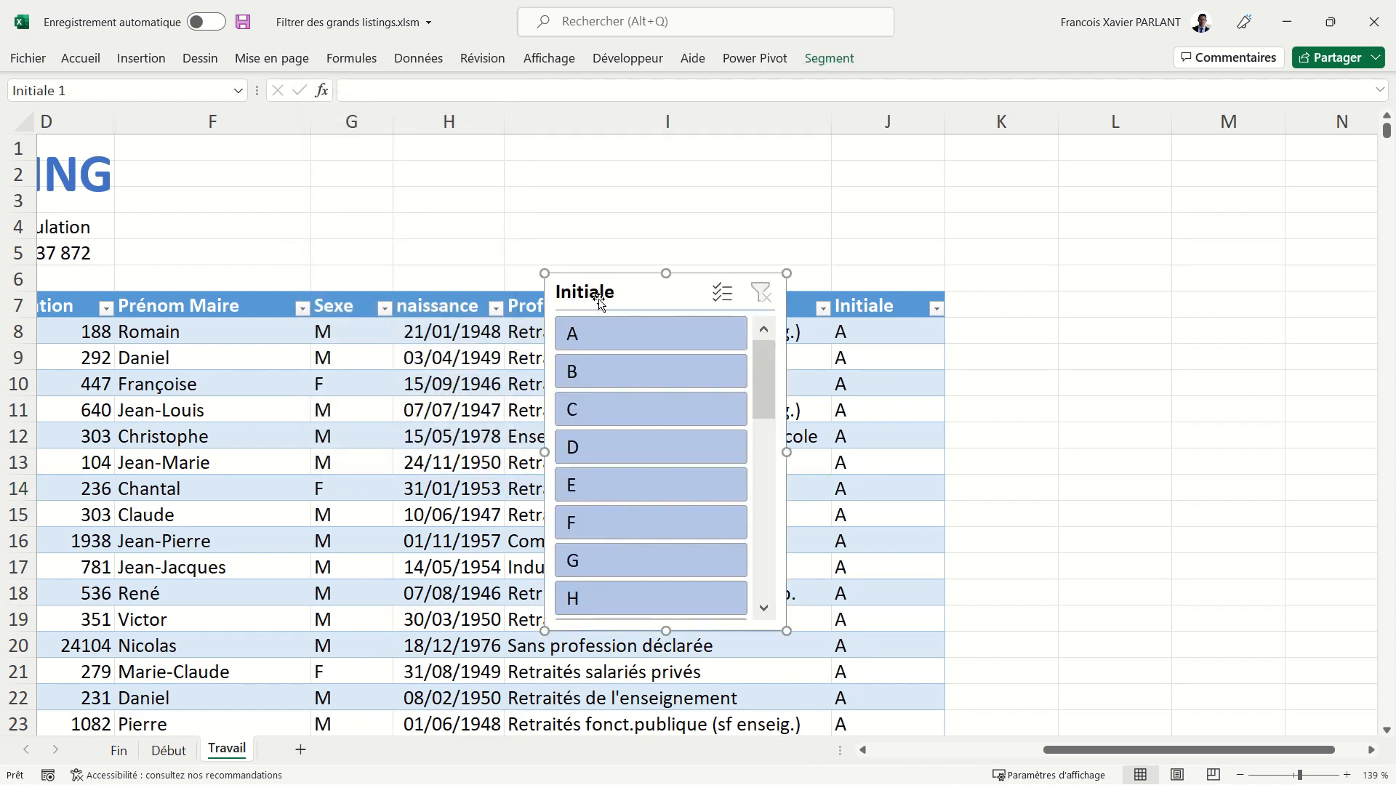
{"action": "left_click_drag", "start_coordinate": [599, 300], "coordinate": [293, 178]}
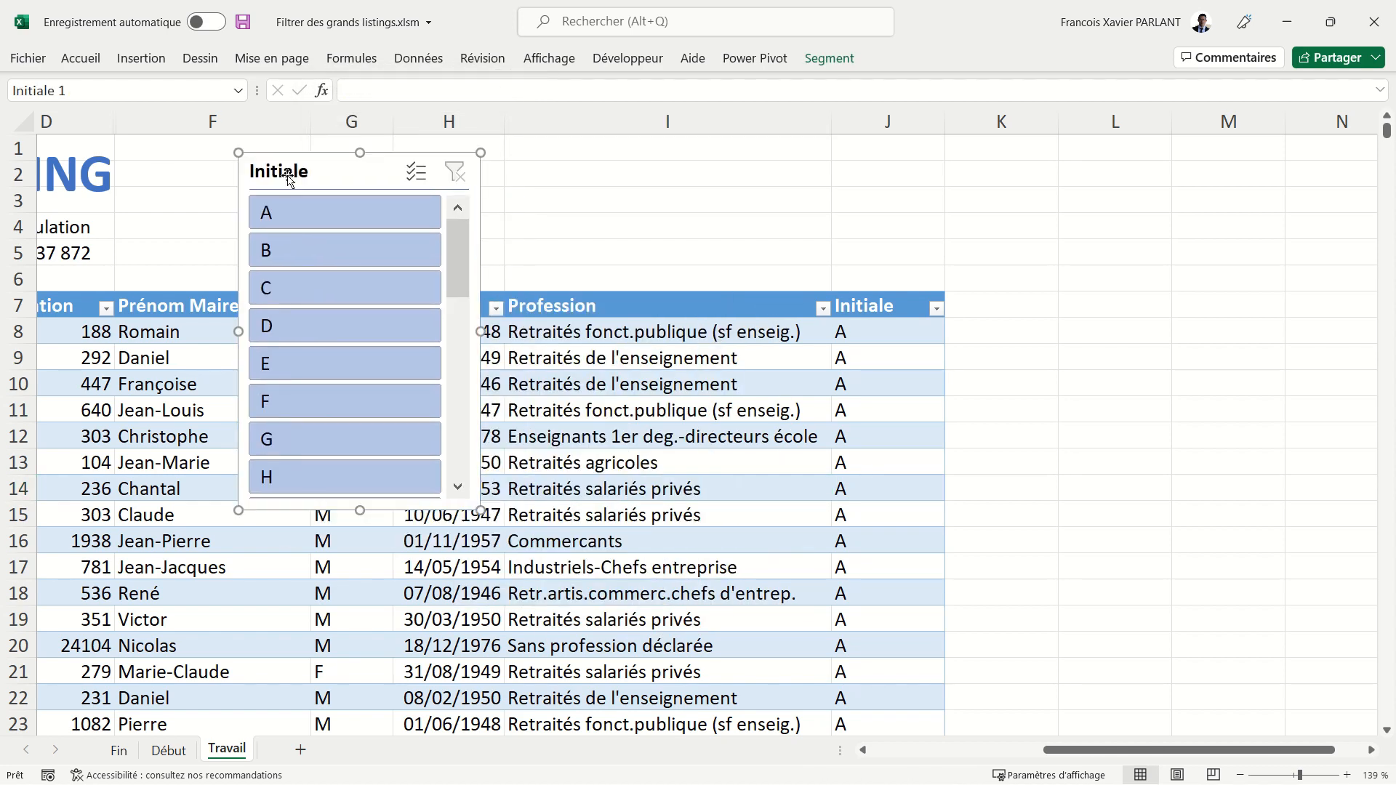
- Set the Initiale slicer's number of button columns to 7
{"action": "scroll", "coordinate": [712, 310], "scroll_direction": "left", "scroll_amount": 3}
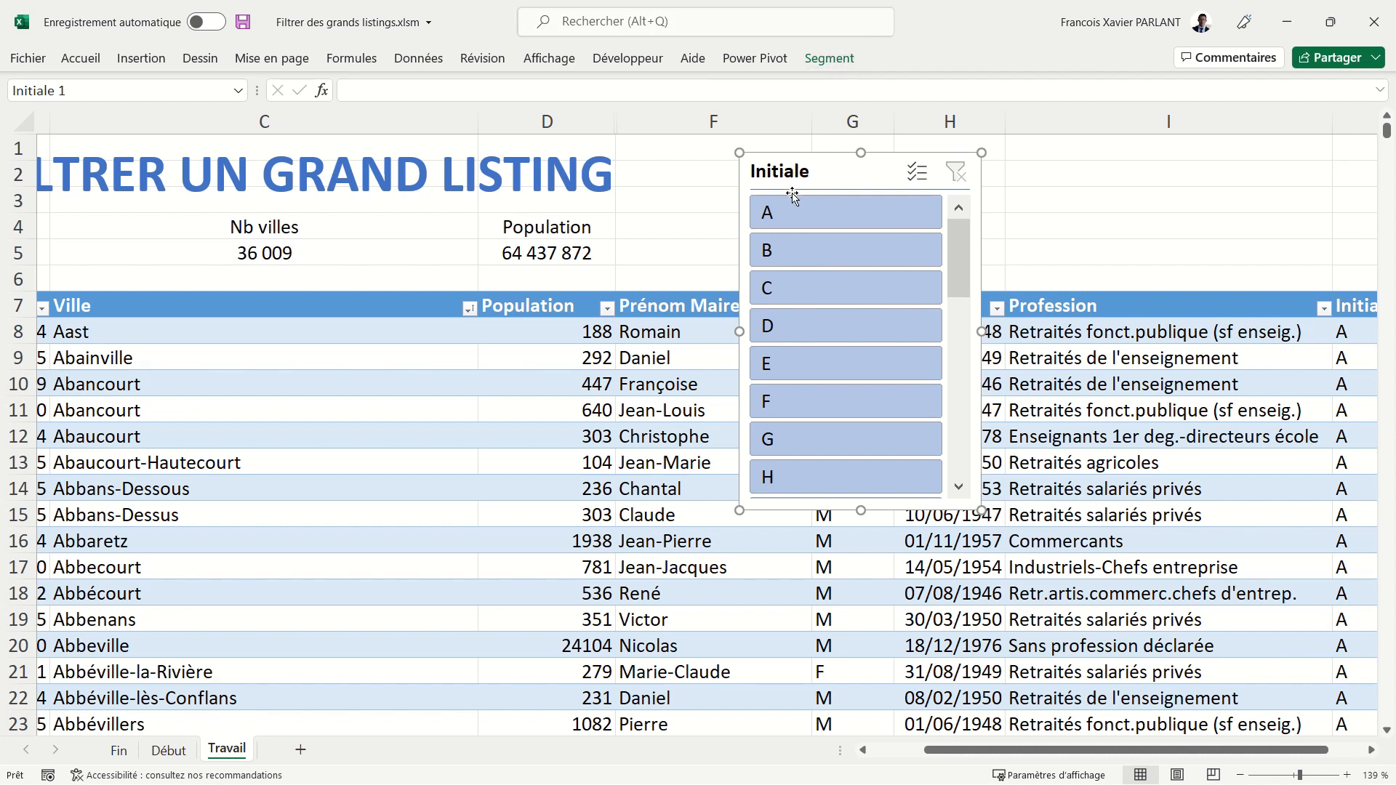
{"action": "left_click", "coordinate": [839, 65]}
{"action": "double_click", "coordinate": [839, 63]}
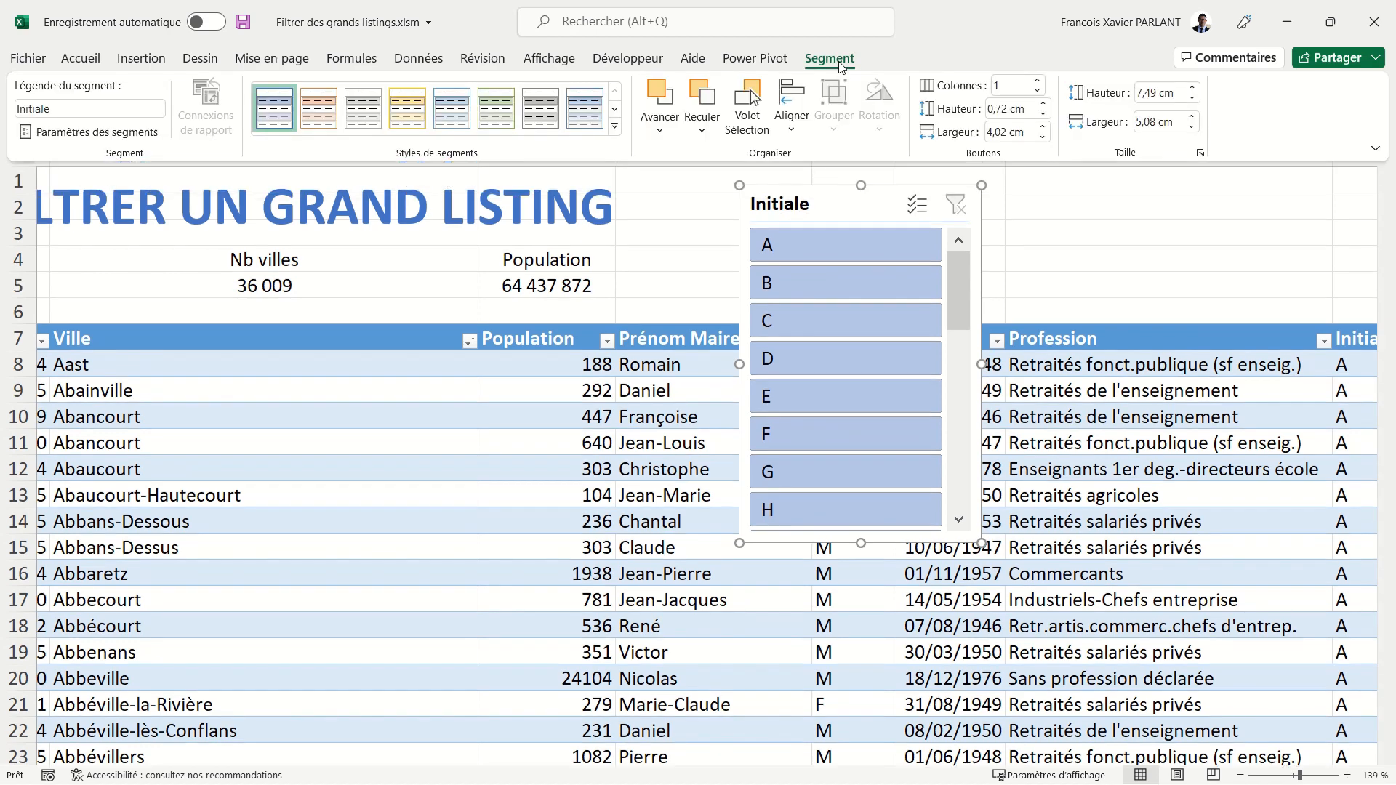
{"action": "left_click", "coordinate": [1044, 79]}
{"action": "left_click", "coordinate": [1047, 79]}
{"action": "left_click", "coordinate": [1048, 79]}
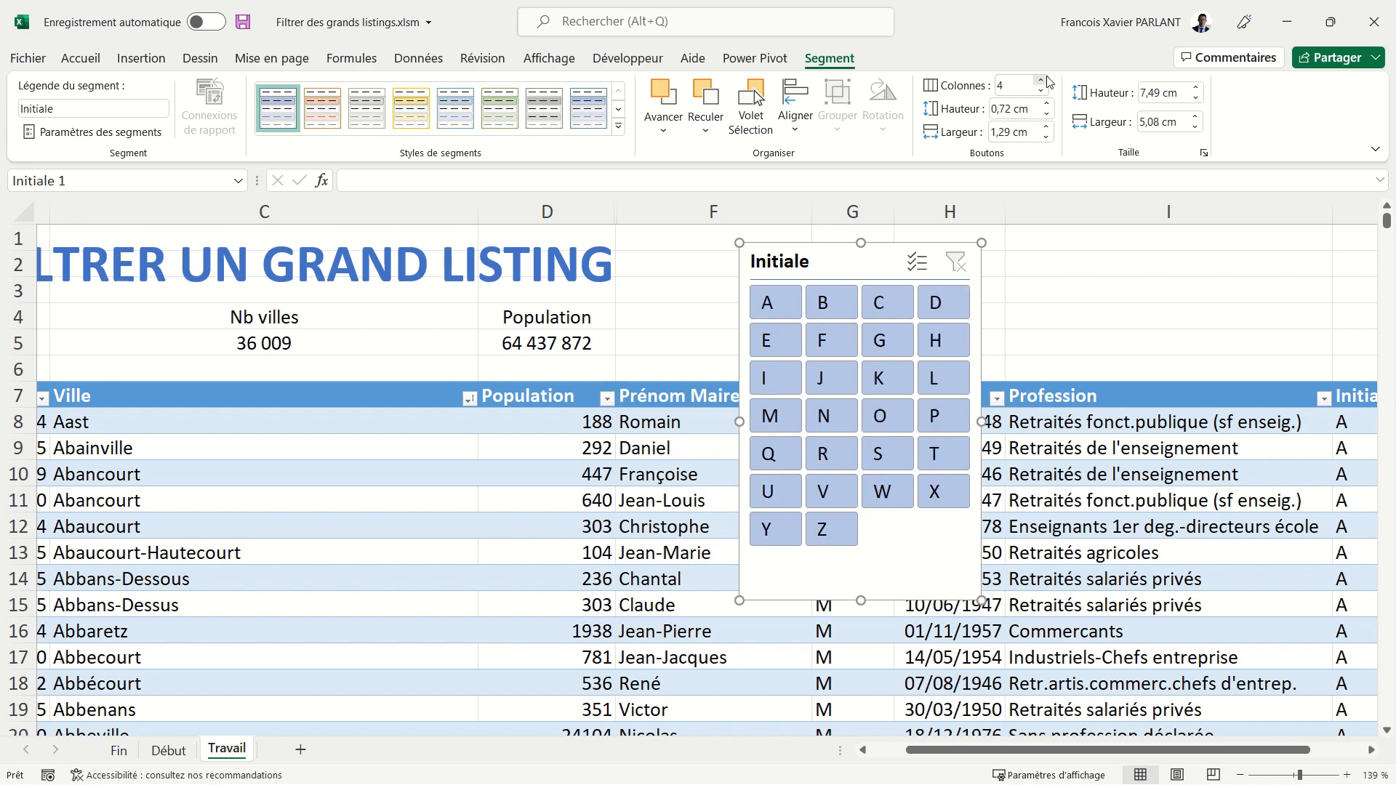
{"action": "left_click", "coordinate": [1047, 78]}
{"action": "left_click", "coordinate": [1047, 79]}
{"action": "left_click", "coordinate": [1048, 79]}
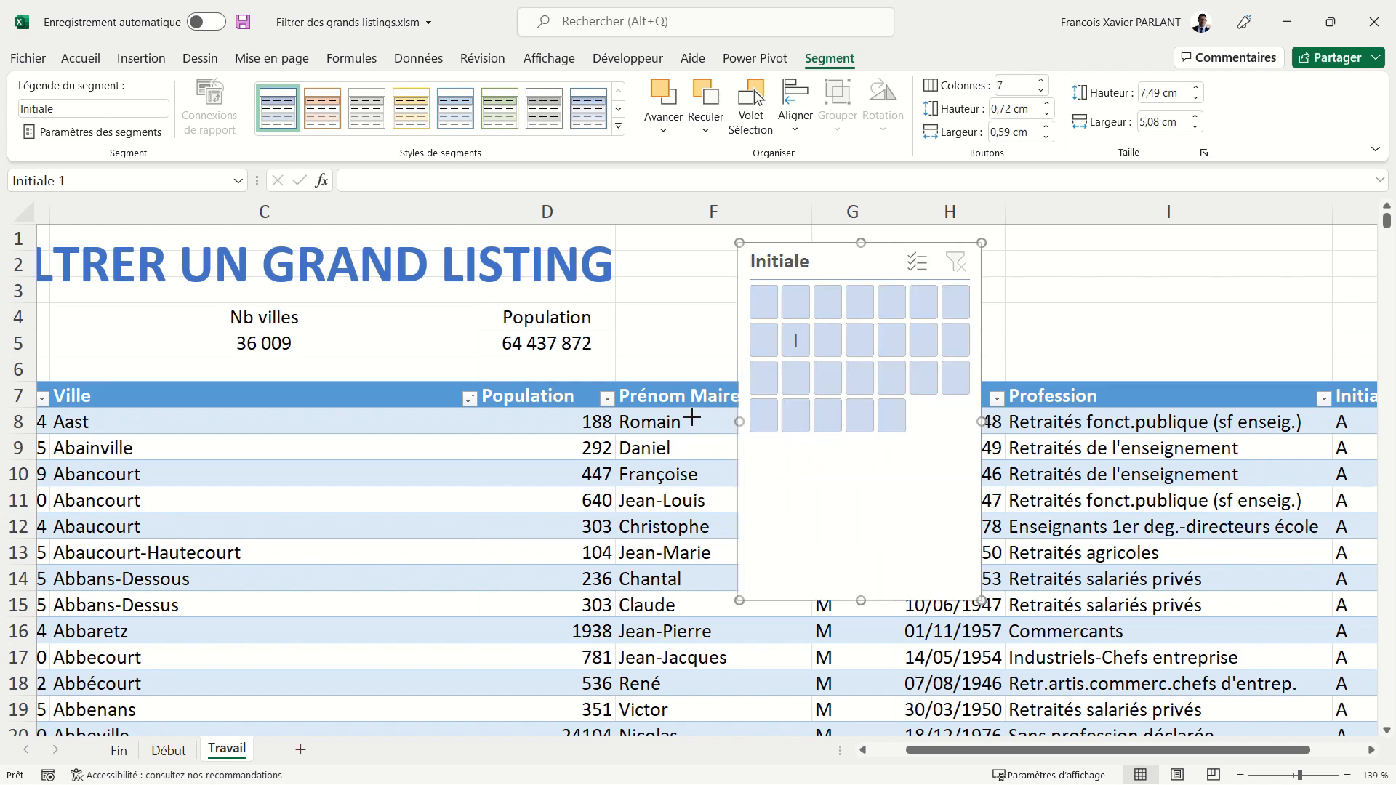
- Widen the Initiale slicer on both sides to about 11.1 cm and set its button columns to 9
{"action": "left_click_drag", "start_coordinate": [739, 421], "coordinate": [638, 422]}
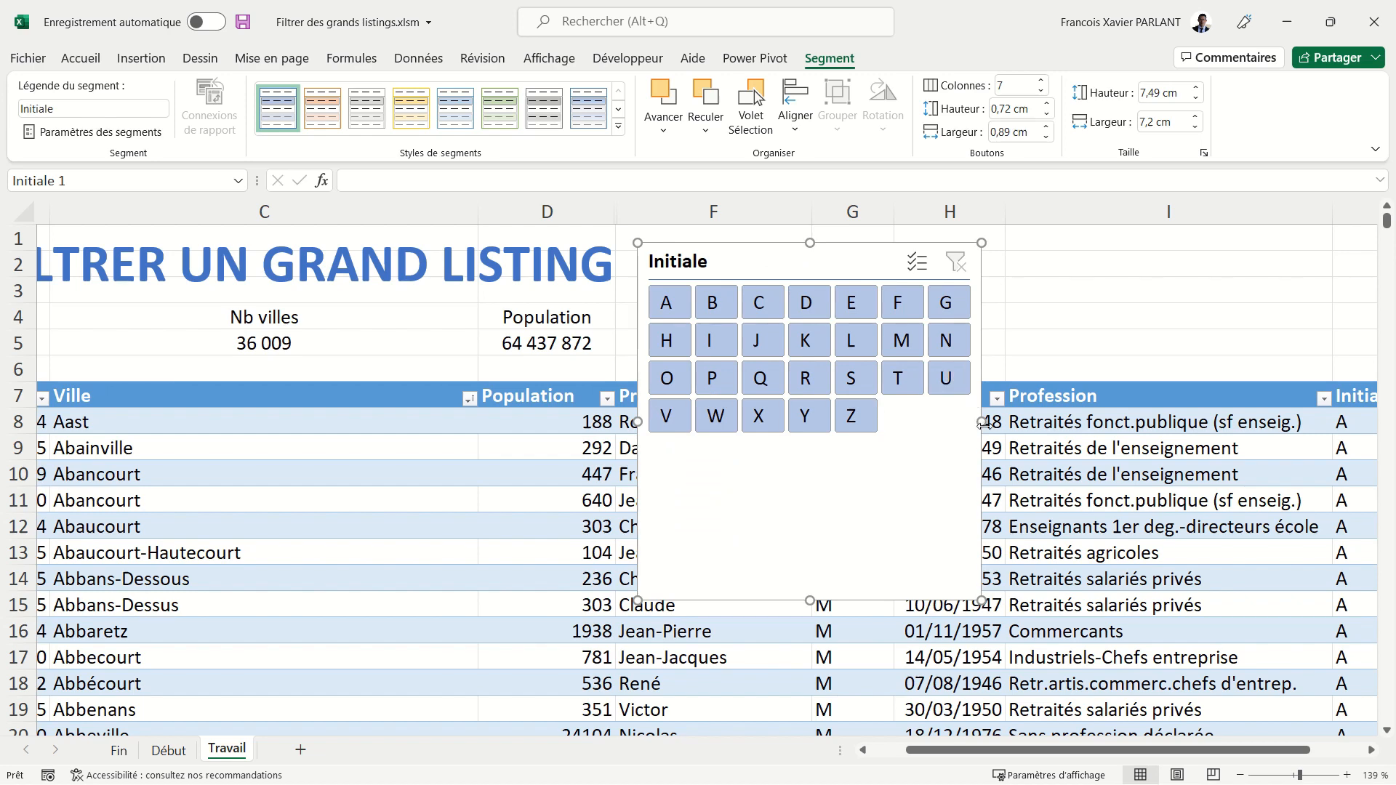
{"action": "left_click_drag", "start_coordinate": [978, 420], "coordinate": [1168, 422]}
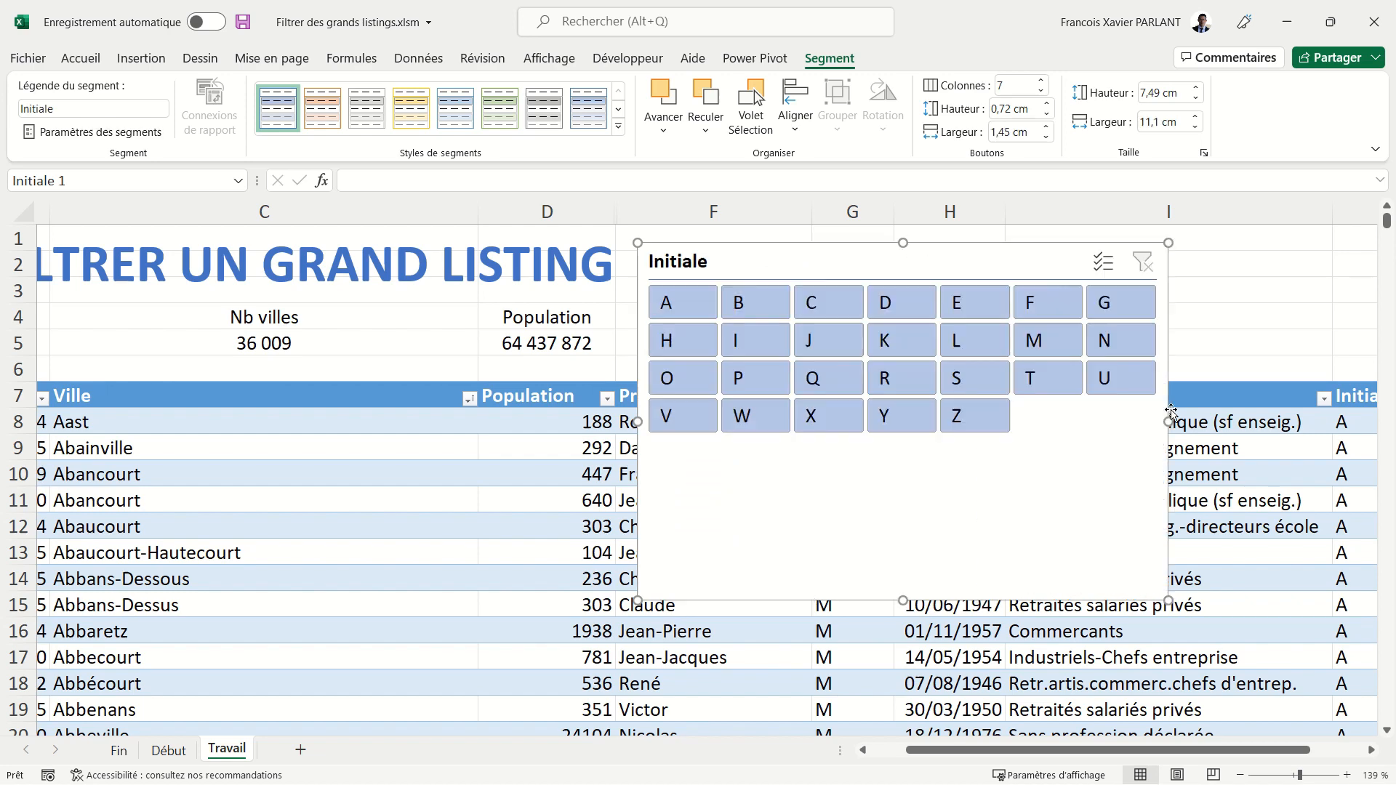
{"action": "left_click", "coordinate": [1042, 80]}
{"action": "left_click", "coordinate": [1043, 81]}
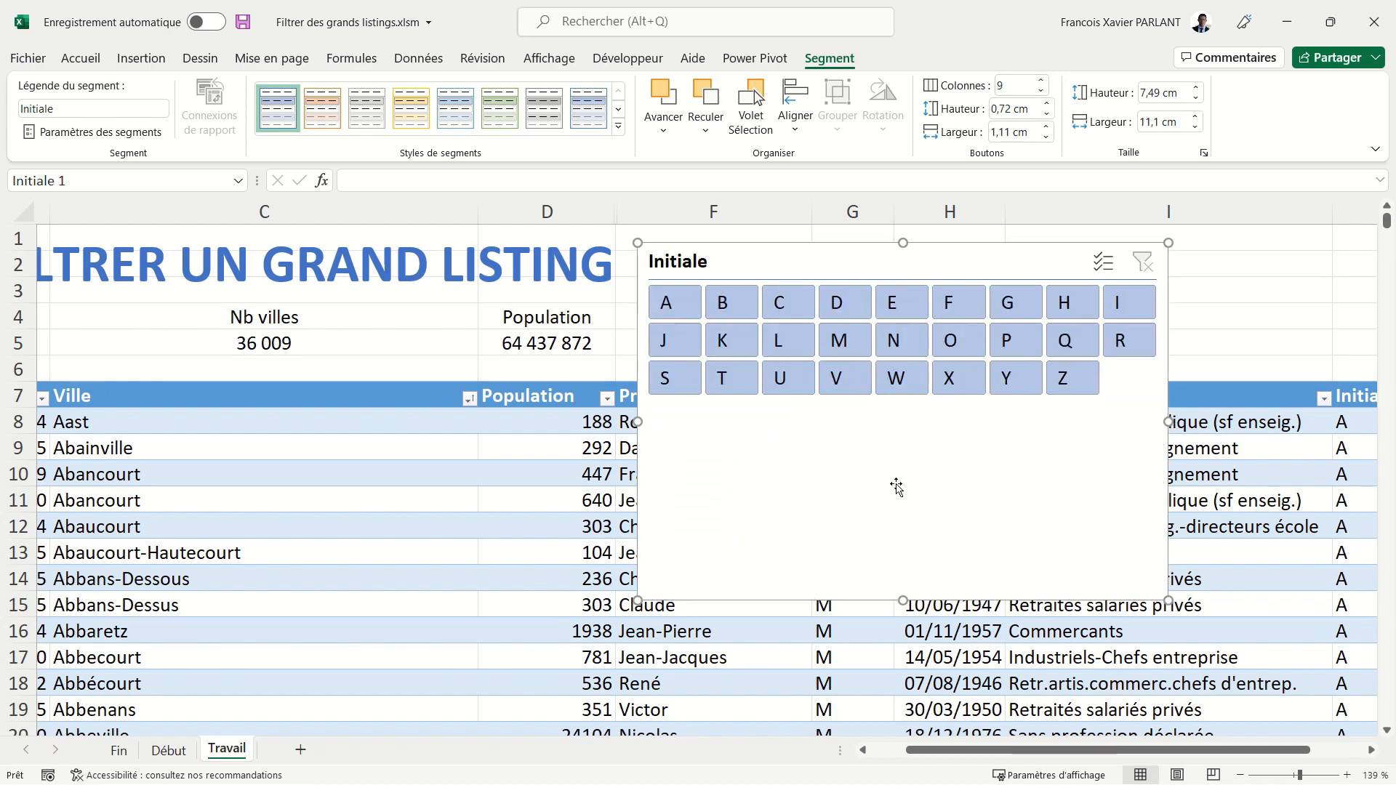
- Shorten the Initiale slicer to about 3.44 cm high and move it up to the upper edge of row 1
{"action": "left_click_drag", "start_coordinate": [902, 597], "coordinate": [901, 407]}
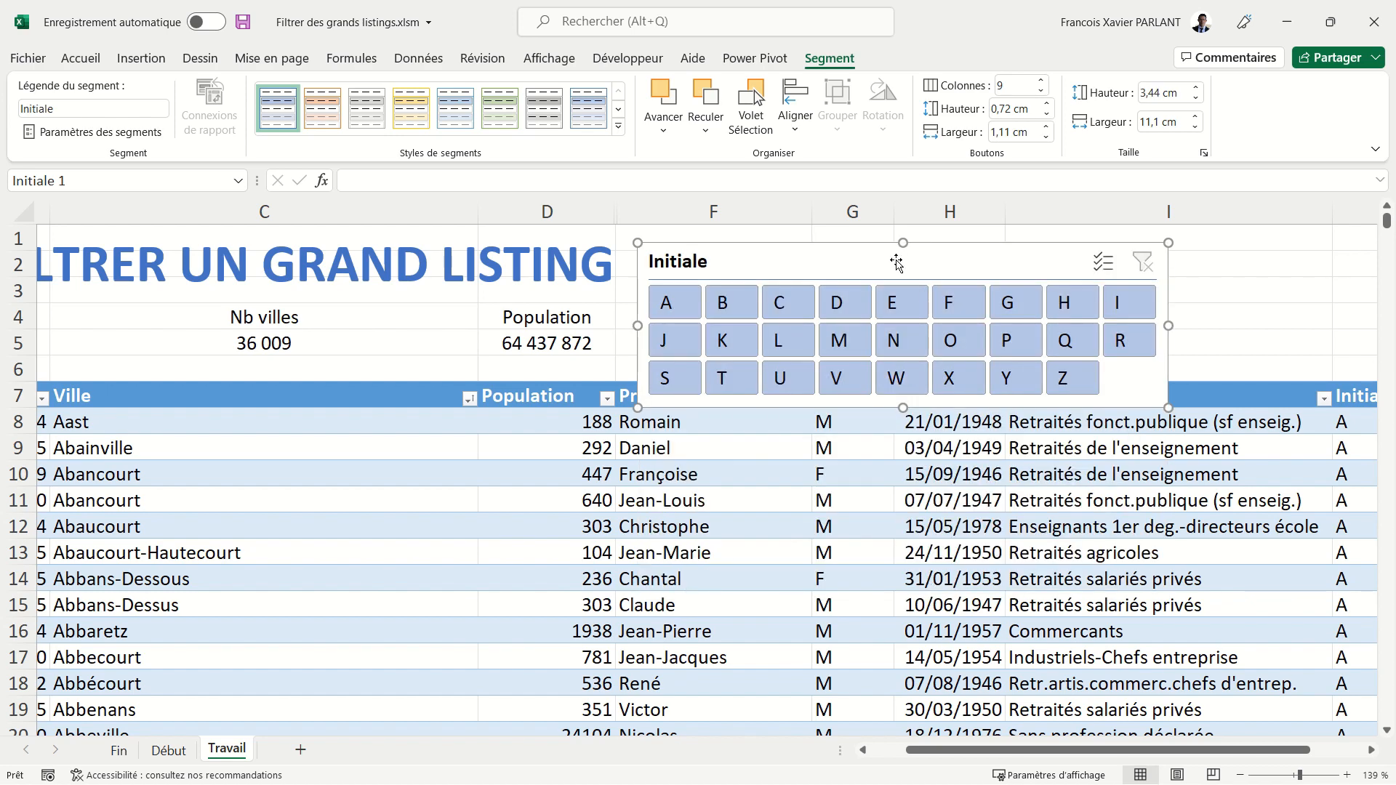
{"action": "left_click_drag", "start_coordinate": [902, 260], "coordinate": [905, 246]}
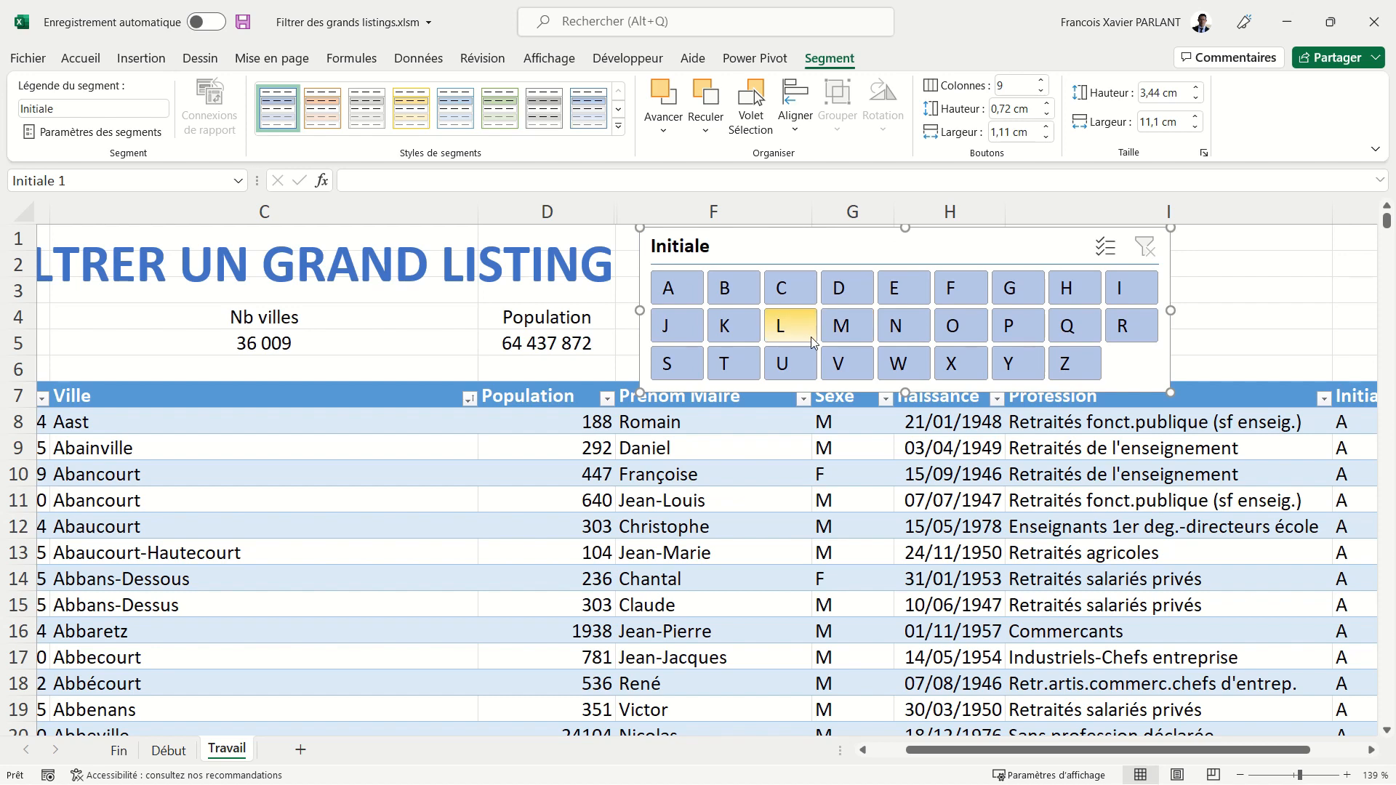
- Filter the table with the slicer to towns starting with K and look through the matching rows
{"action": "left_click", "coordinate": [731, 329]}
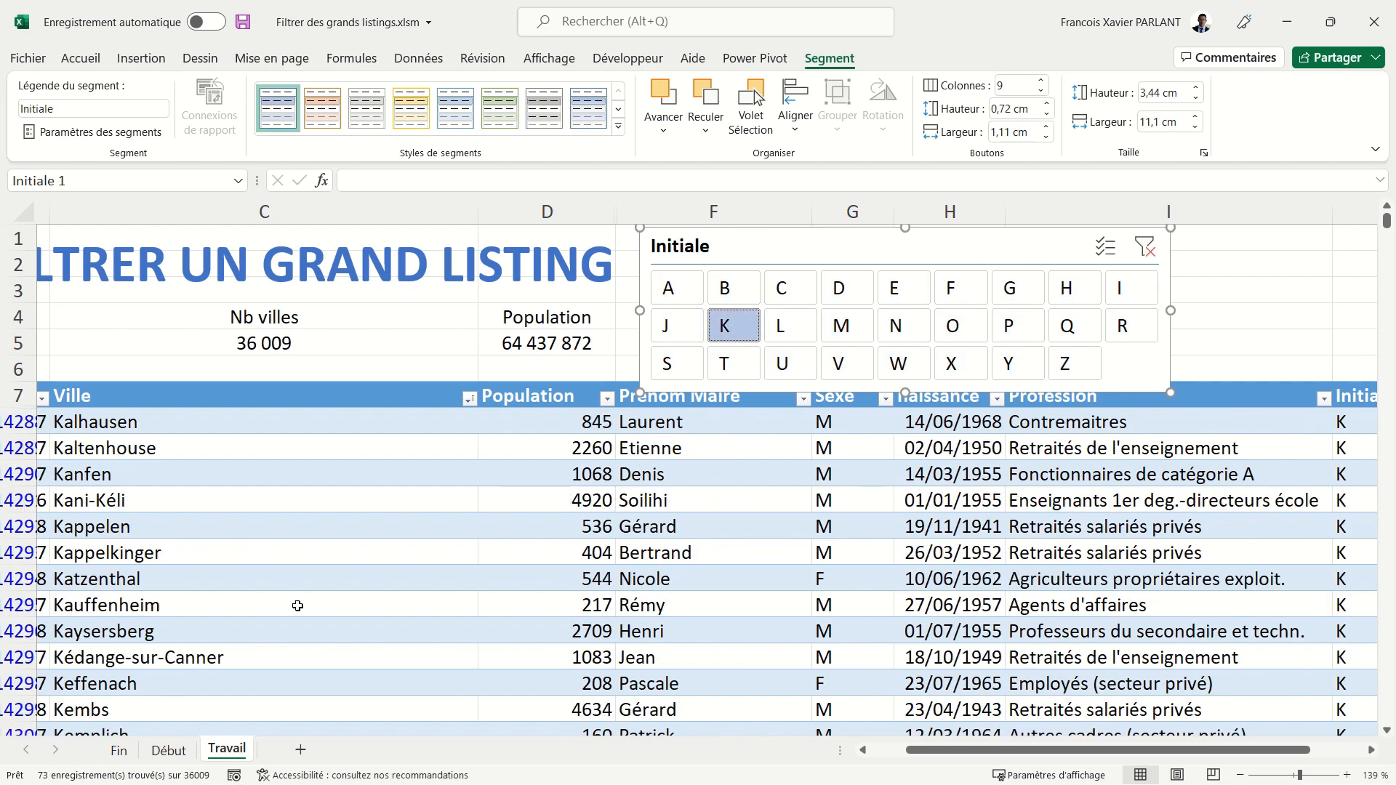
{"action": "scroll", "coordinate": [297, 605], "scroll_direction": "left", "scroll_amount": 2}
{"action": "scroll", "coordinate": [297, 605], "scroll_direction": "down", "scroll_amount": 2}
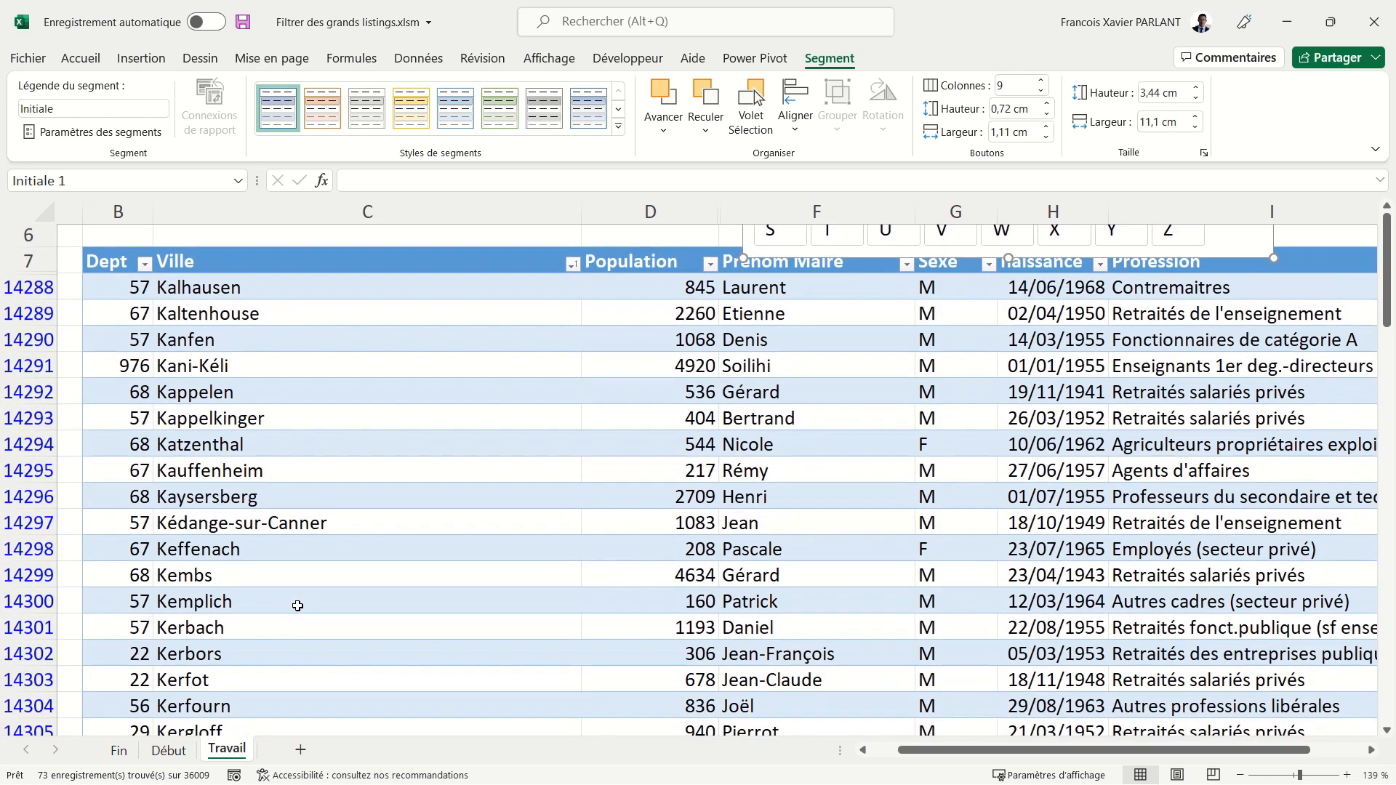
{"action": "scroll", "coordinate": [297, 606], "scroll_direction": "up", "scroll_amount": 1}
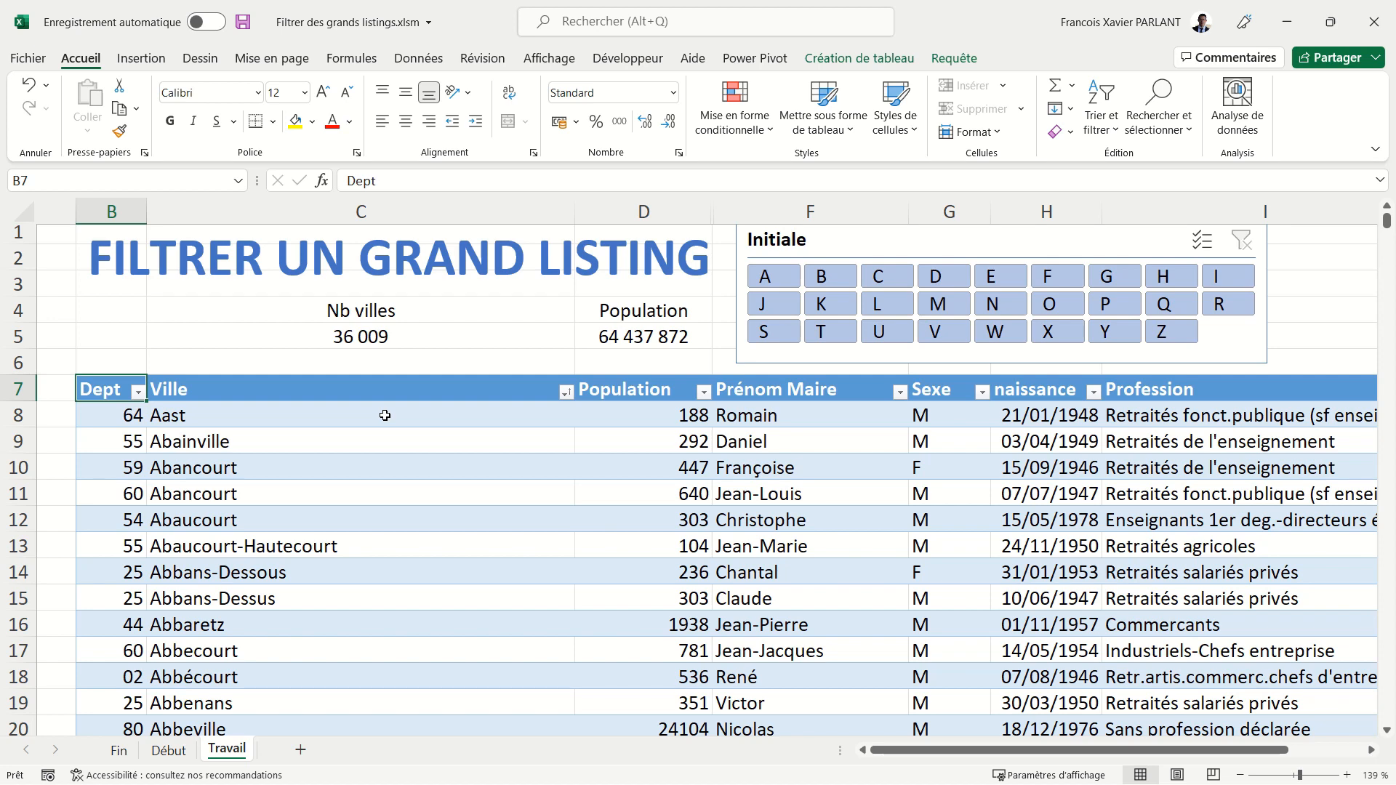
- Examine the list of available text functions, including the description of GAUCHE, without inserting any
{"action": "left_click", "coordinate": [351, 68]}
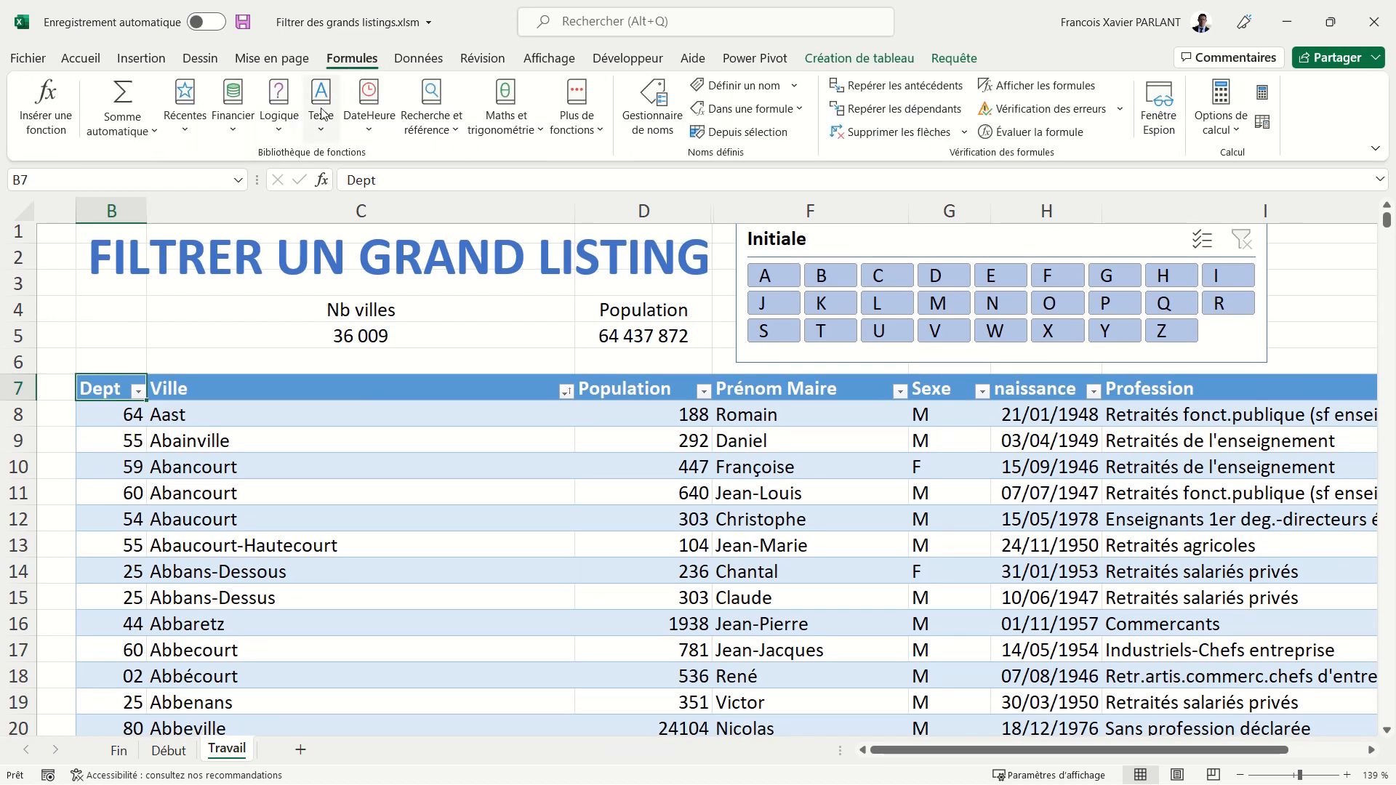
{"action": "left_click", "coordinate": [323, 131]}
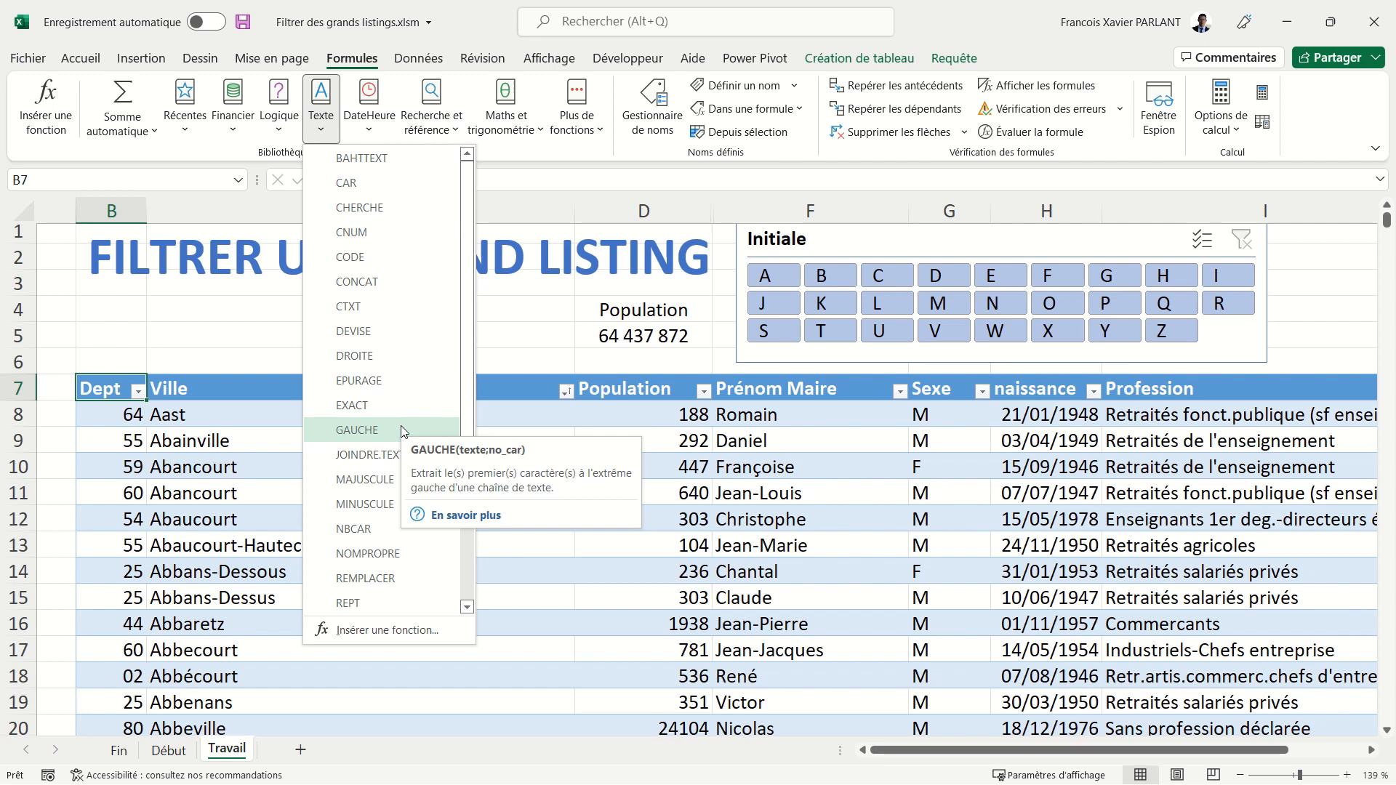
{"action": "scroll", "coordinate": [401, 430], "scroll_direction": "down", "scroll_amount": 4}
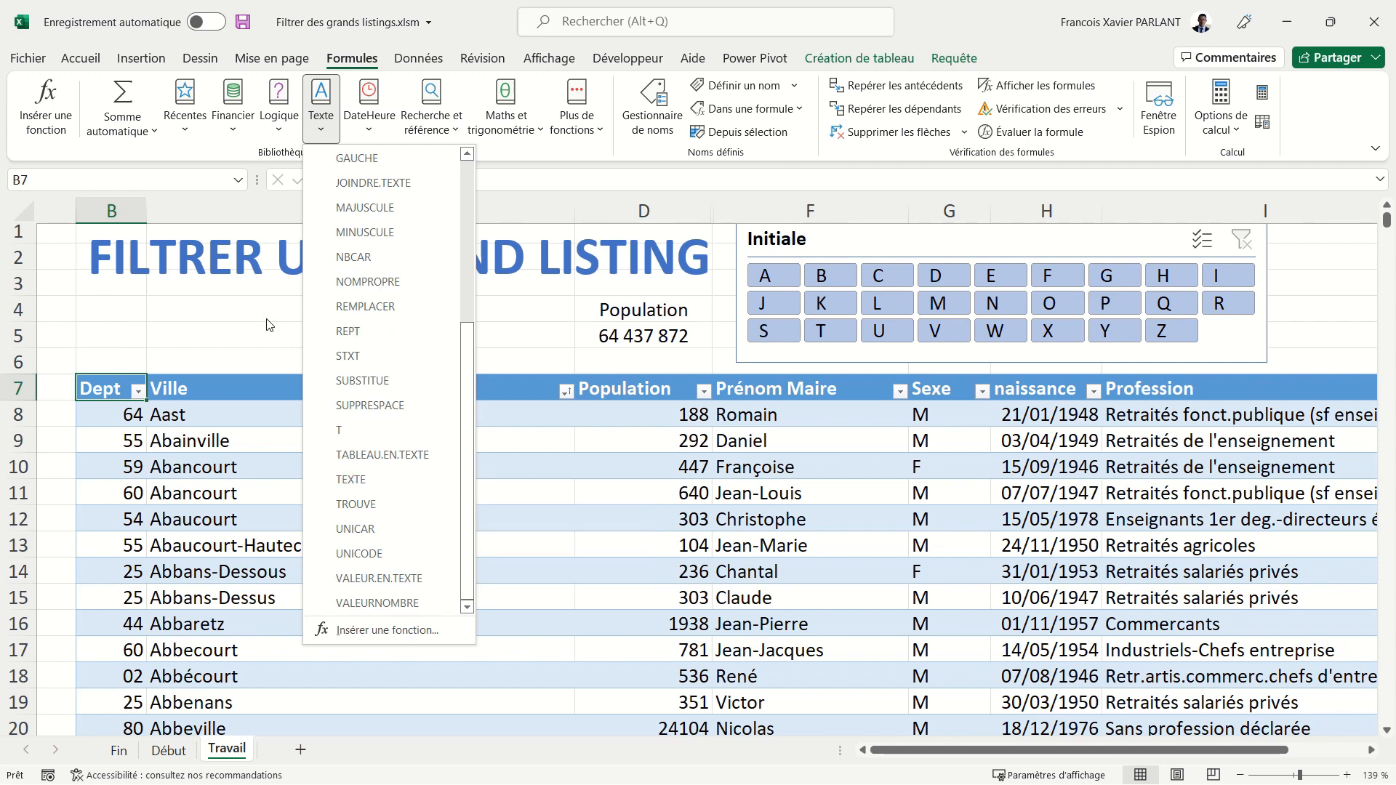
{"action": "left_click", "coordinate": [263, 381]}
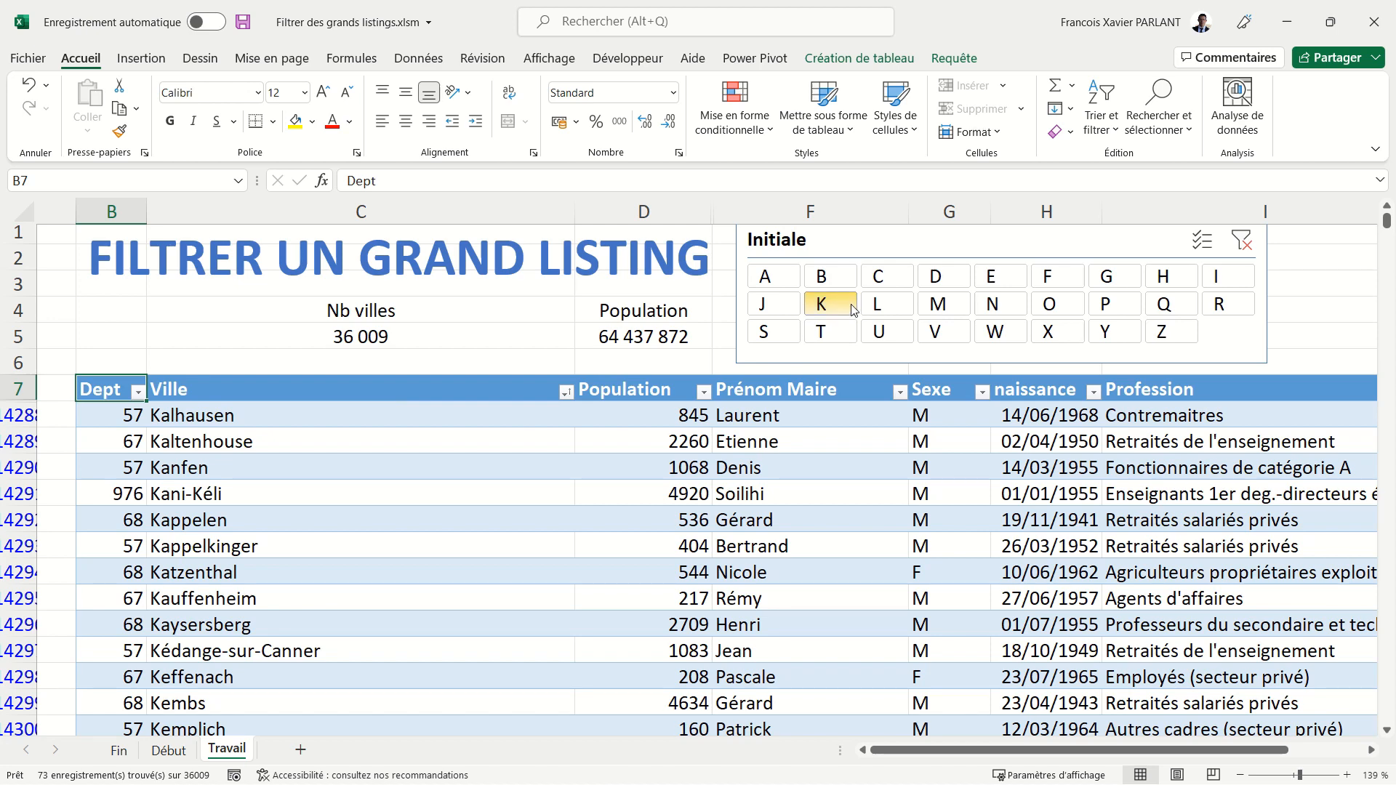
- Start recording a new macro stored in this workbook, keeping the default name and no shortcut key
{"action": "left_click", "coordinate": [565, 64]}
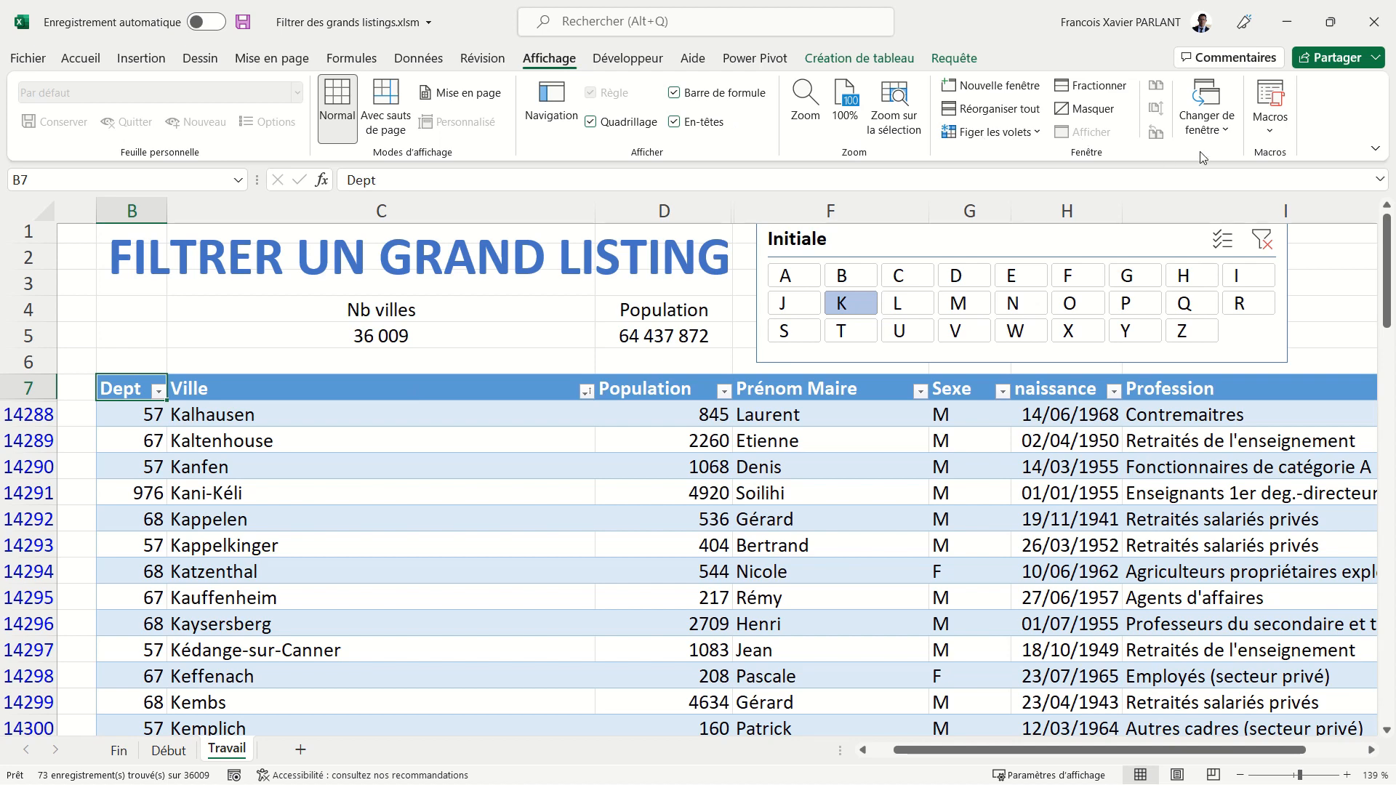
{"action": "left_click", "coordinate": [1262, 138]}
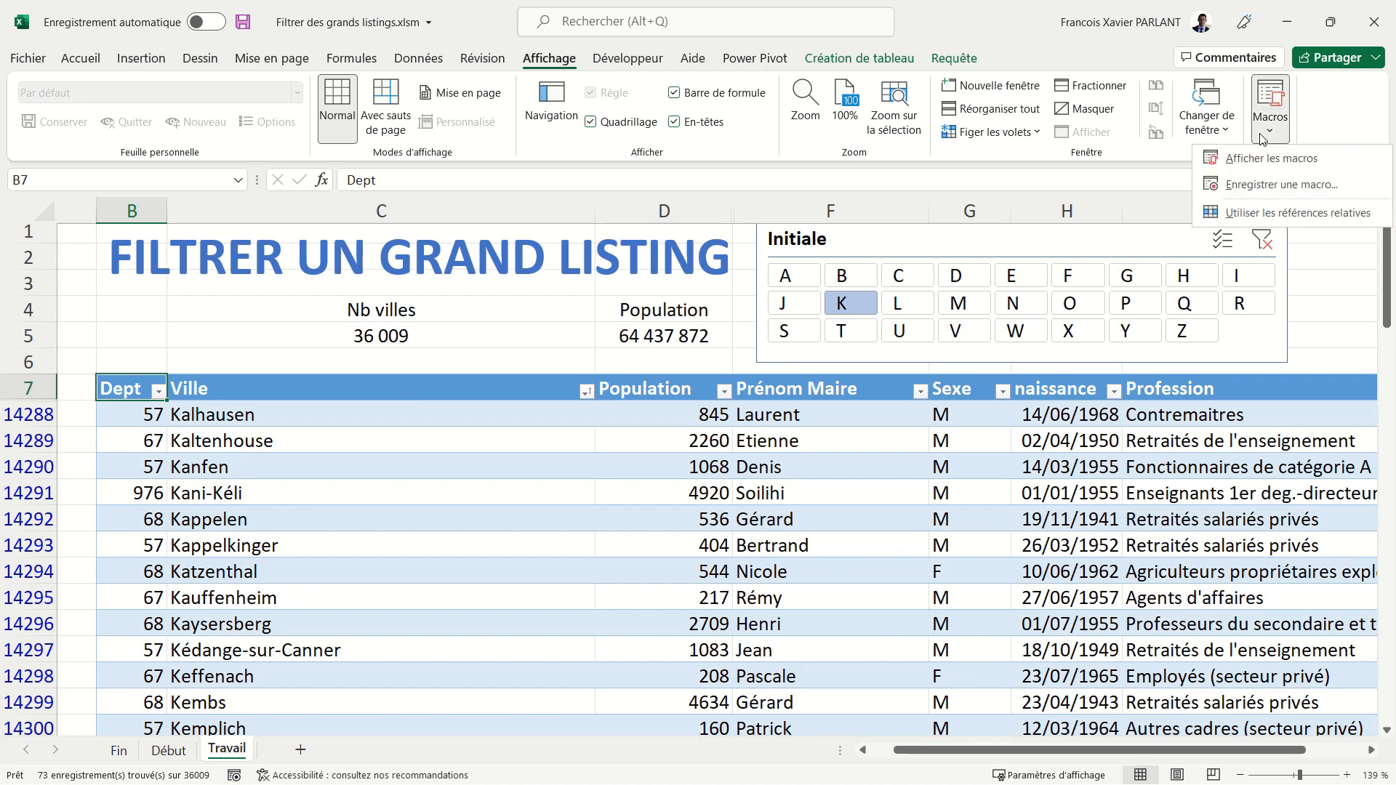
{"action": "left_click", "coordinate": [1262, 188]}
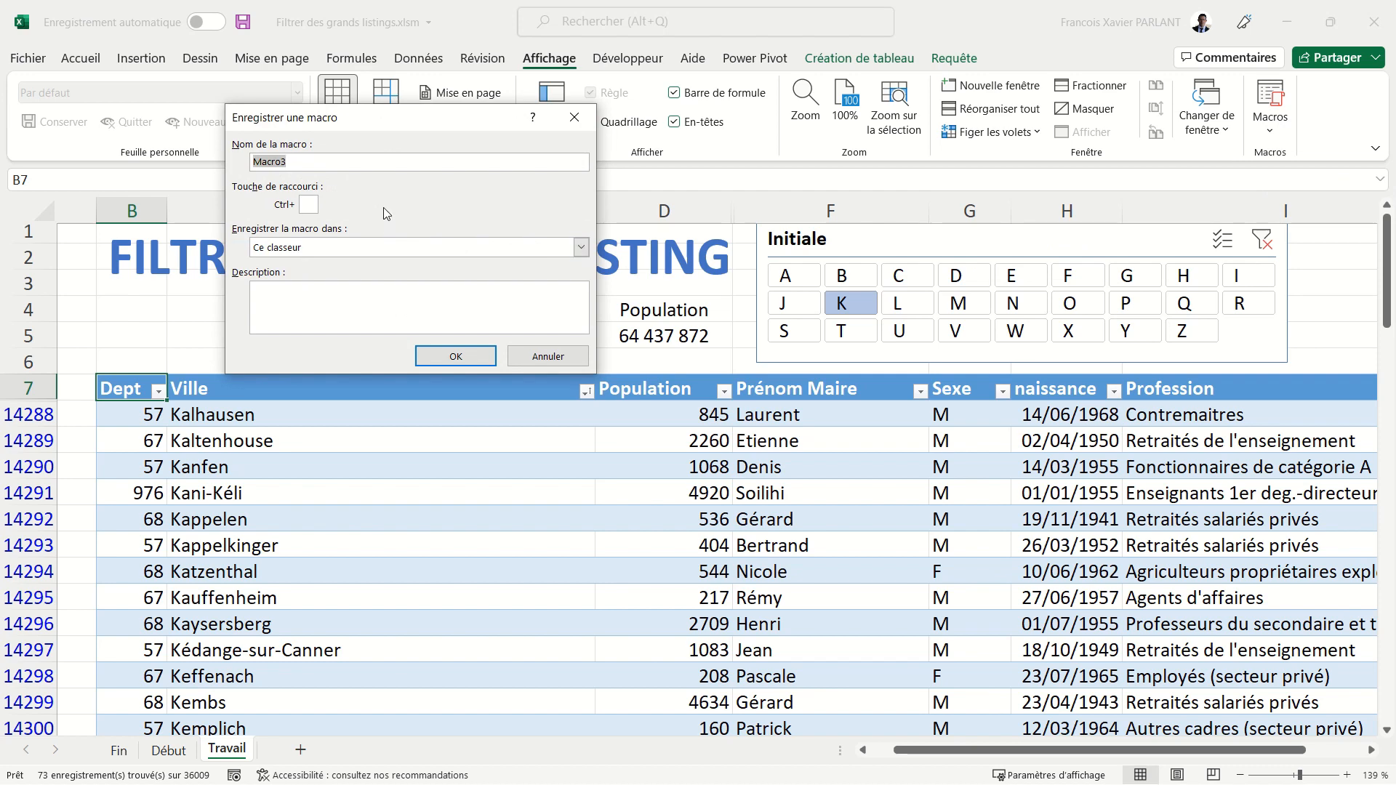
{"action": "left_click", "coordinate": [477, 361]}
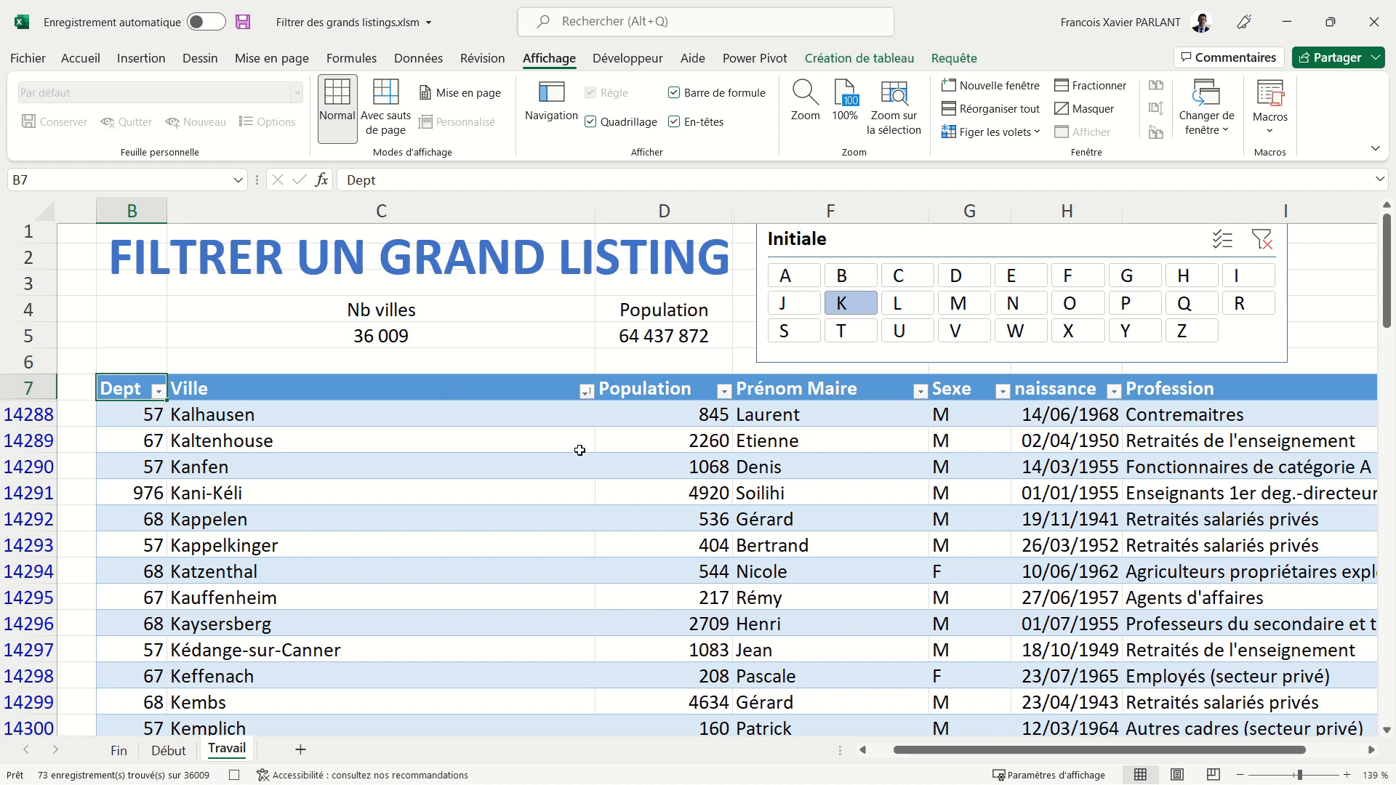
- Clear the Initiale slicer's filter and stop the macro recording
{"action": "left_click", "coordinate": [1262, 244]}
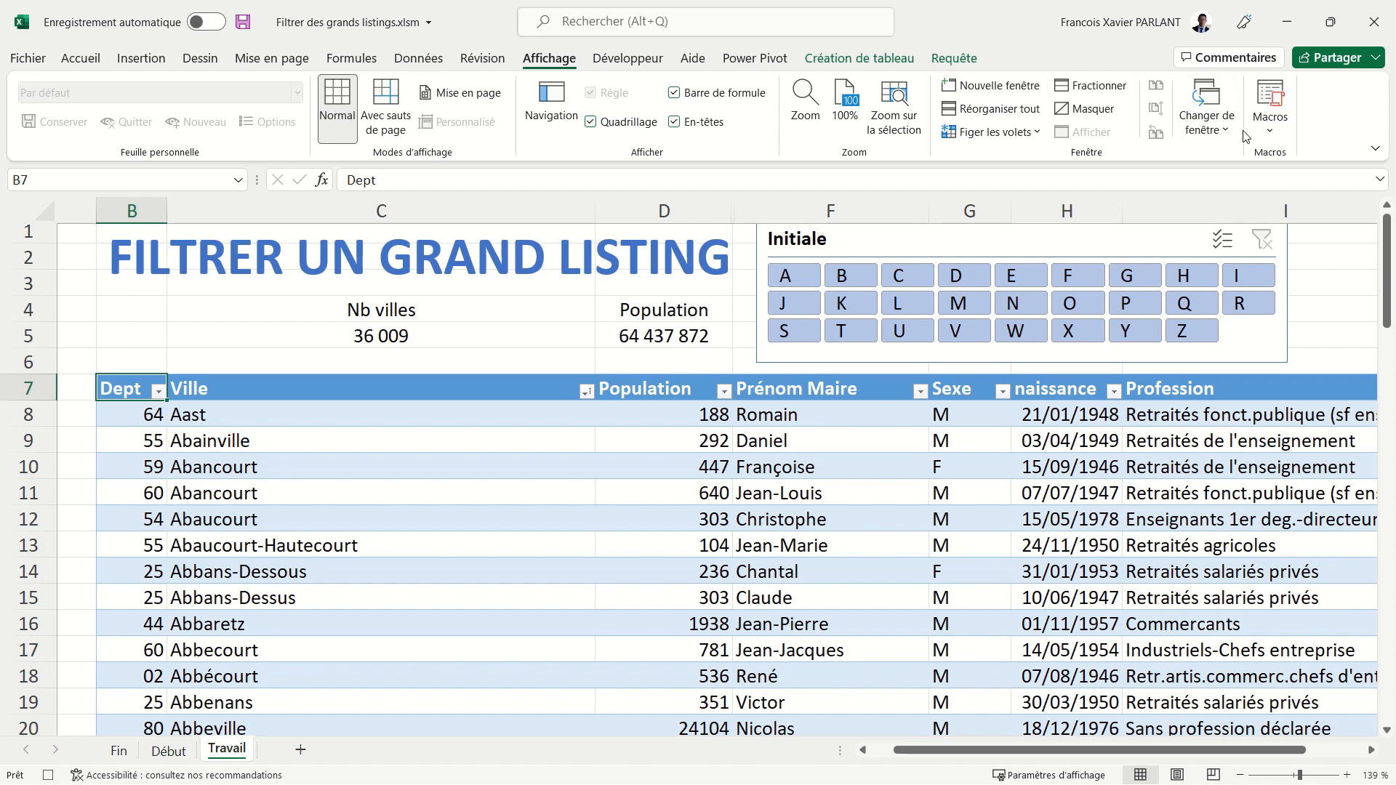
{"action": "left_click", "coordinate": [1269, 120]}
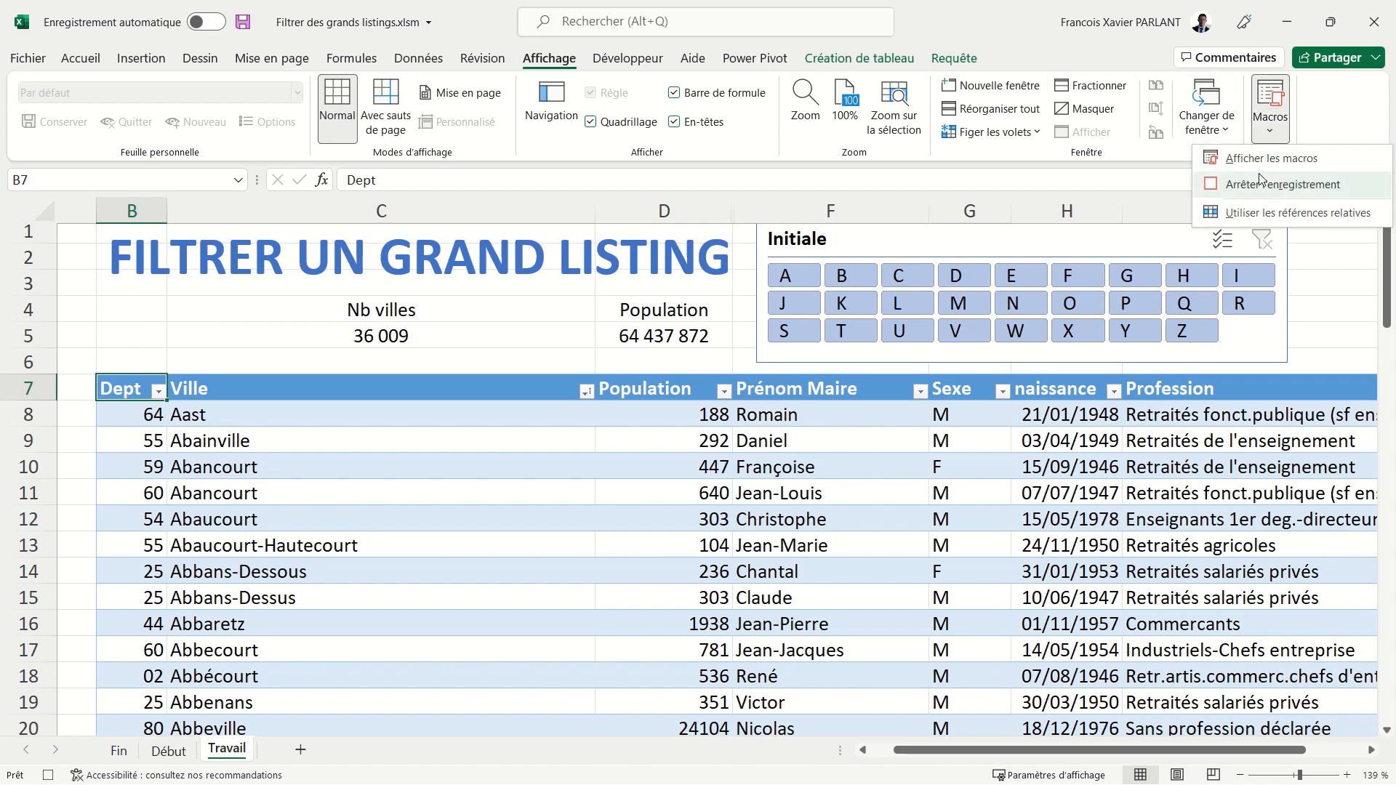
{"action": "left_click", "coordinate": [1269, 189]}
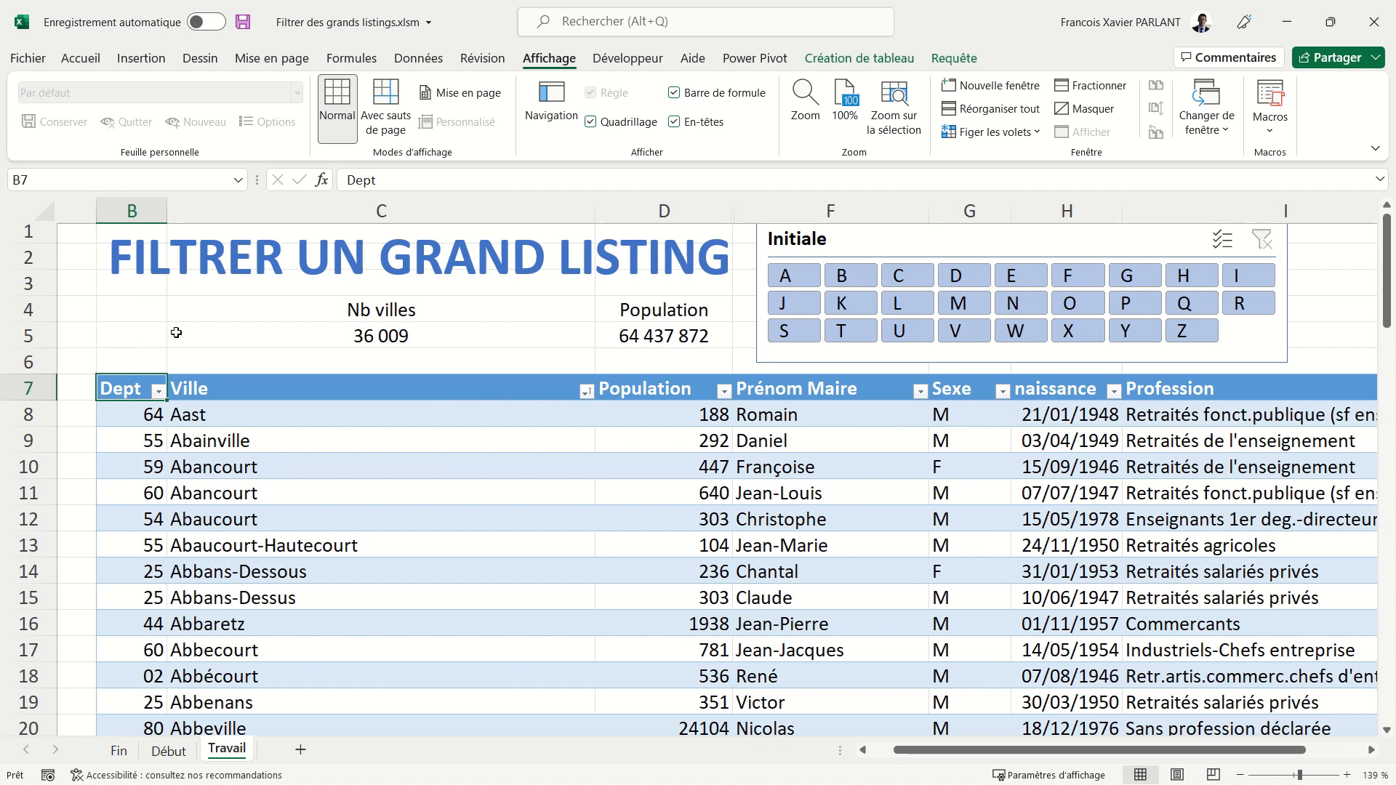
- Draw a rounded rectangle about 2.7 cm wide and 0.7 cm high across columns B and C in rows 4 to 5
{"action": "left_click", "coordinate": [165, 68]}
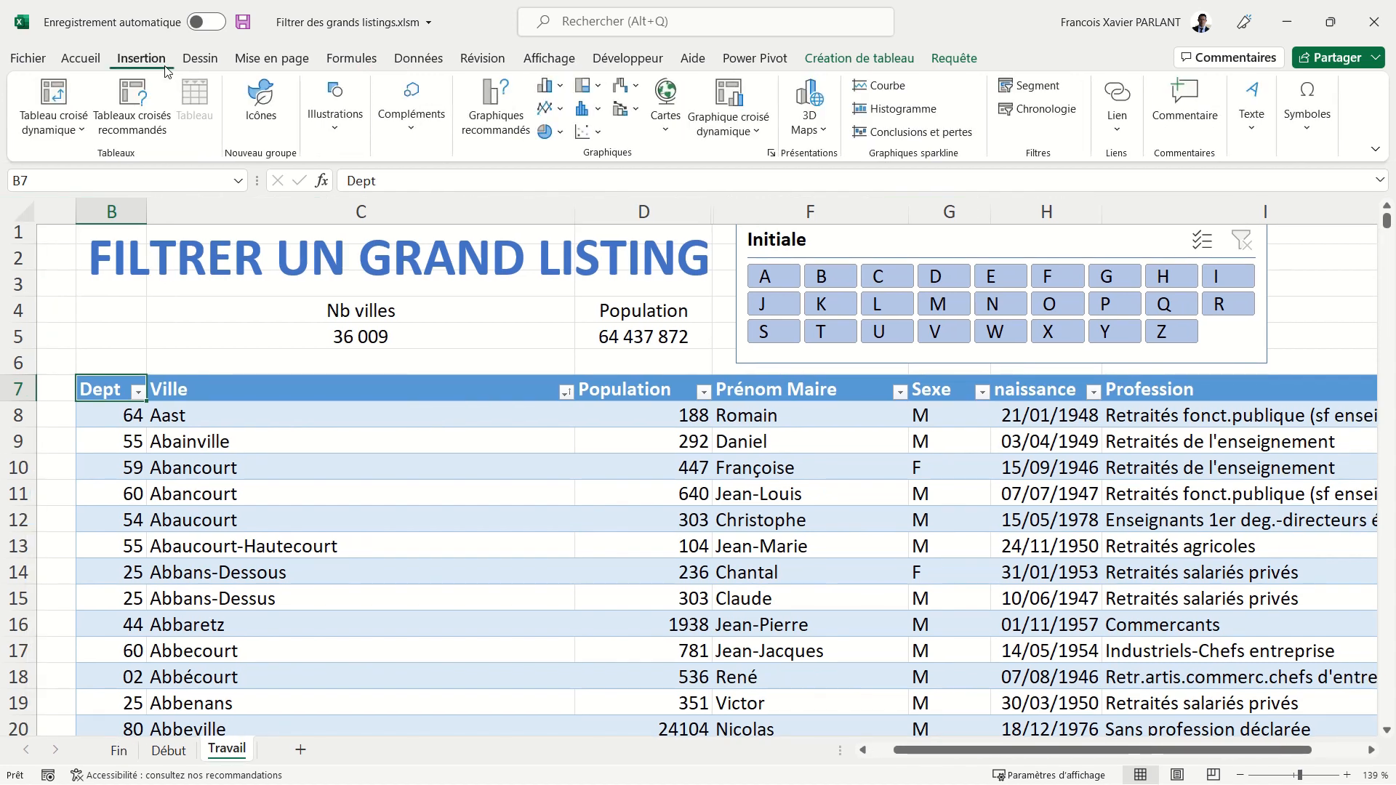
{"action": "left_click", "coordinate": [335, 129]}
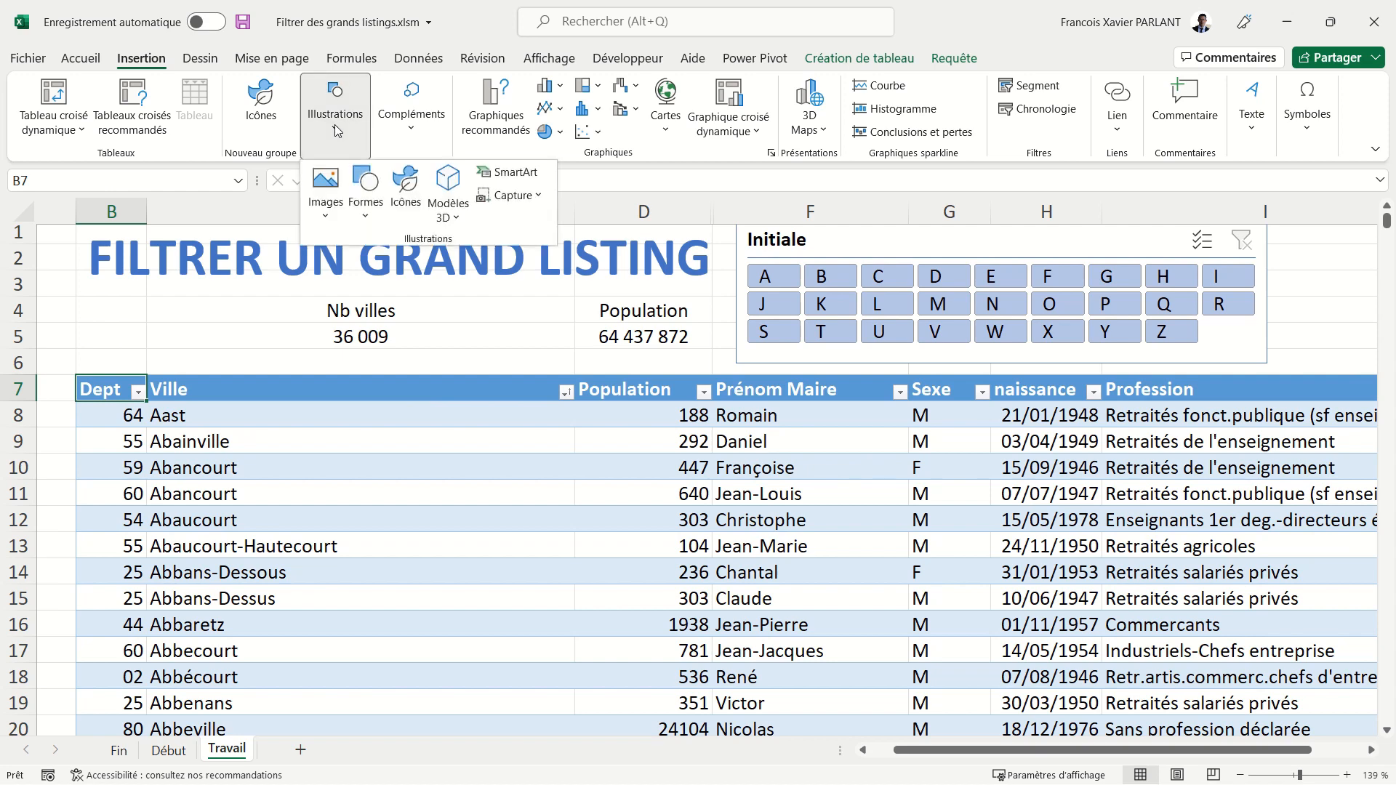
{"action": "left_click", "coordinate": [367, 212]}
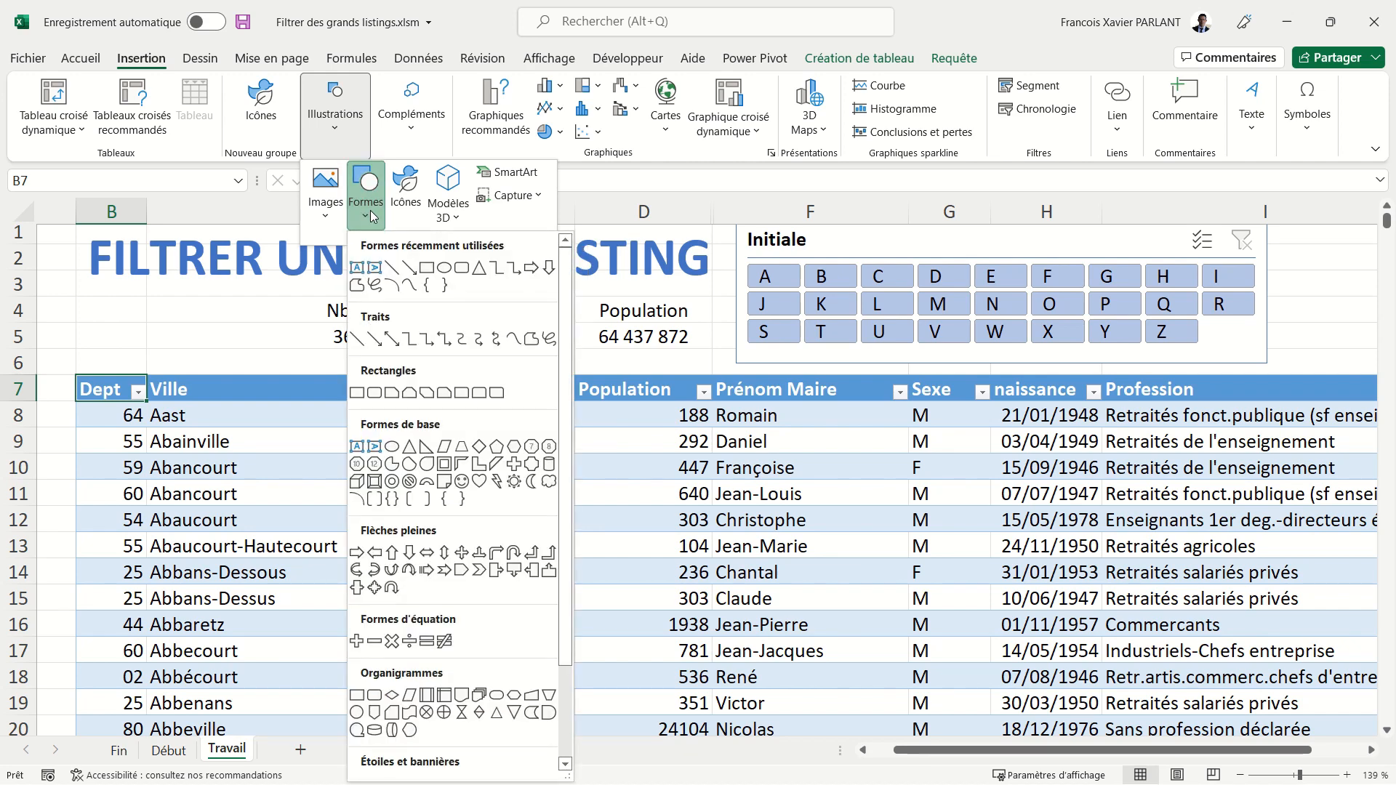
{"action": "left_click", "coordinate": [461, 268]}
{"action": "left_click_drag", "start_coordinate": [95, 304], "coordinate": [224, 338]}
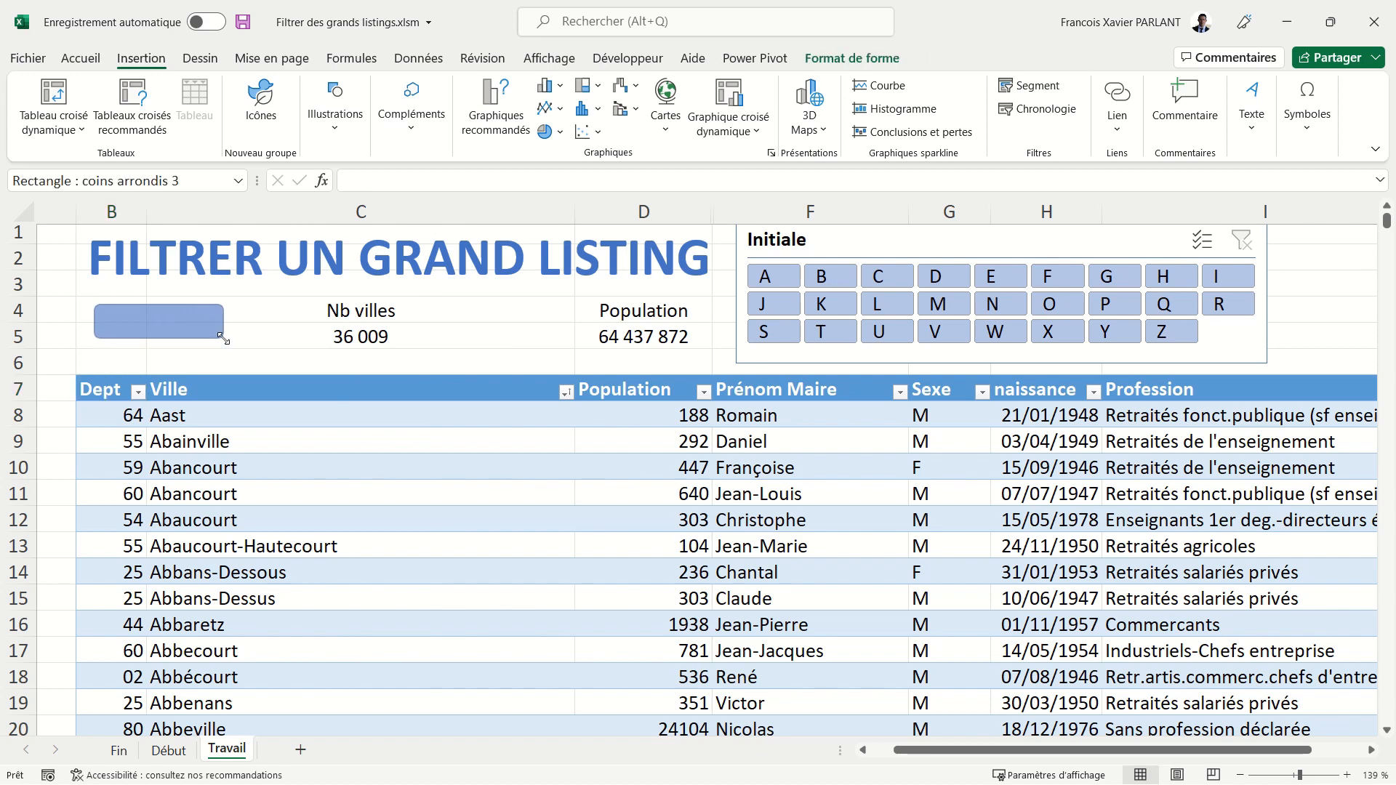
- Assign the recorded macro Macro3 to the rounded rectangle
{"action": "right_click", "coordinate": [189, 326]}
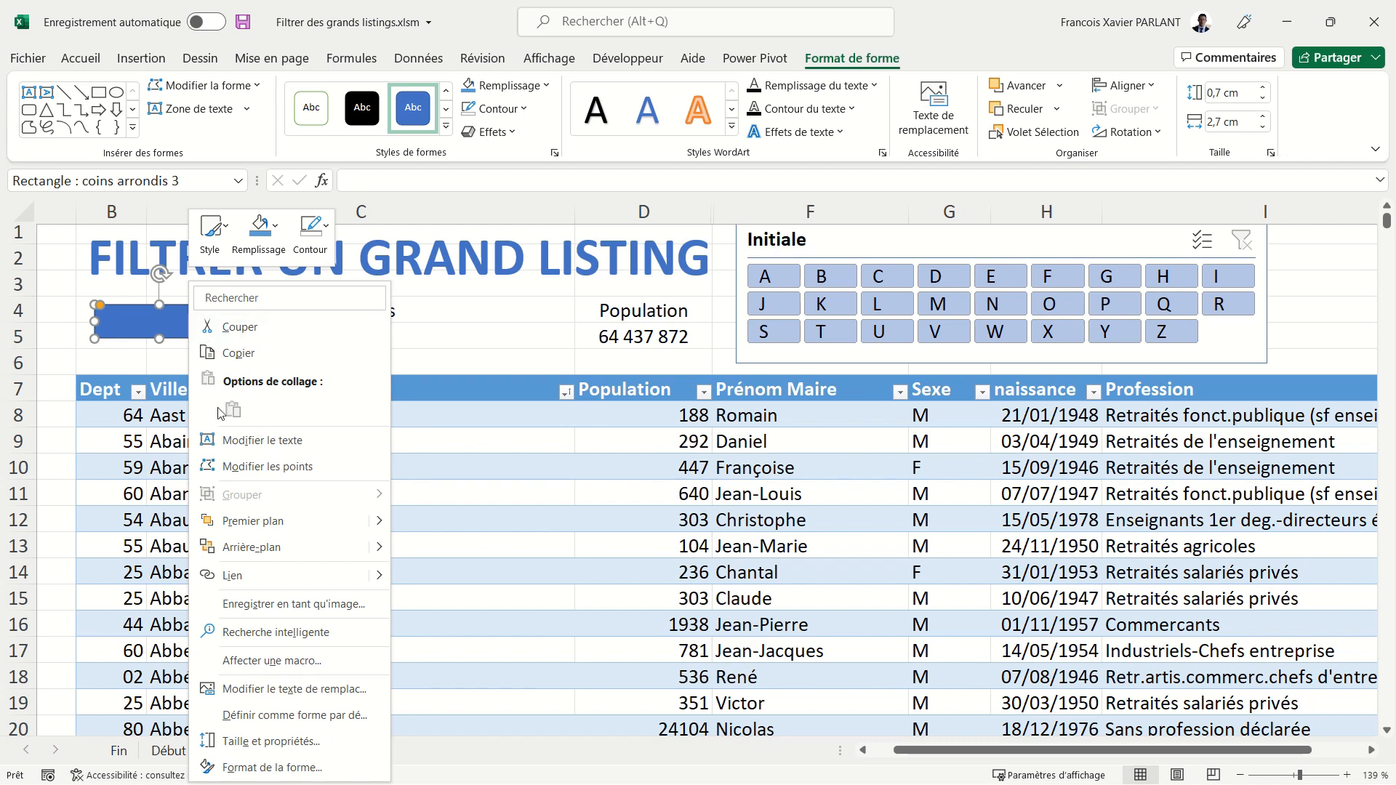
{"action": "left_click", "coordinate": [247, 661]}
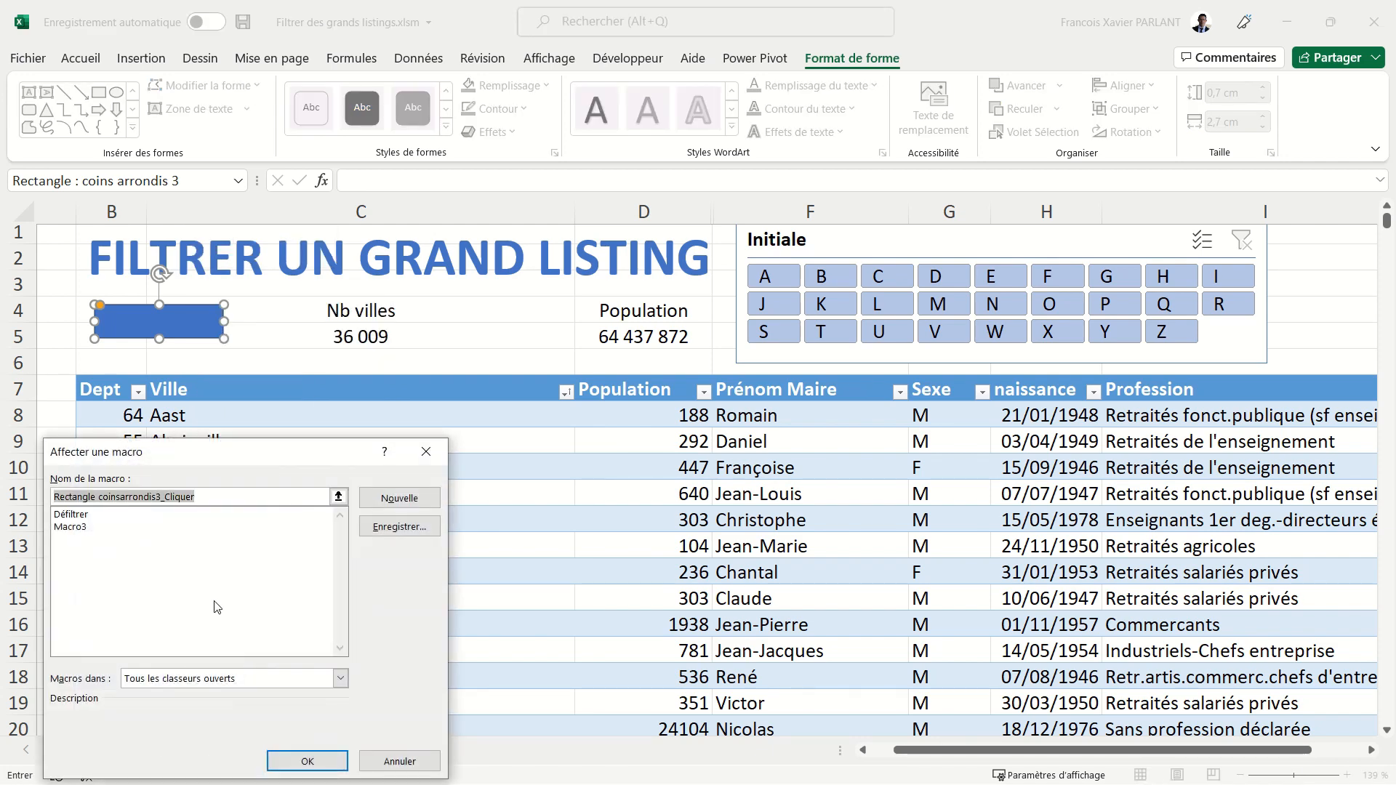
{"action": "left_click", "coordinate": [92, 533]}
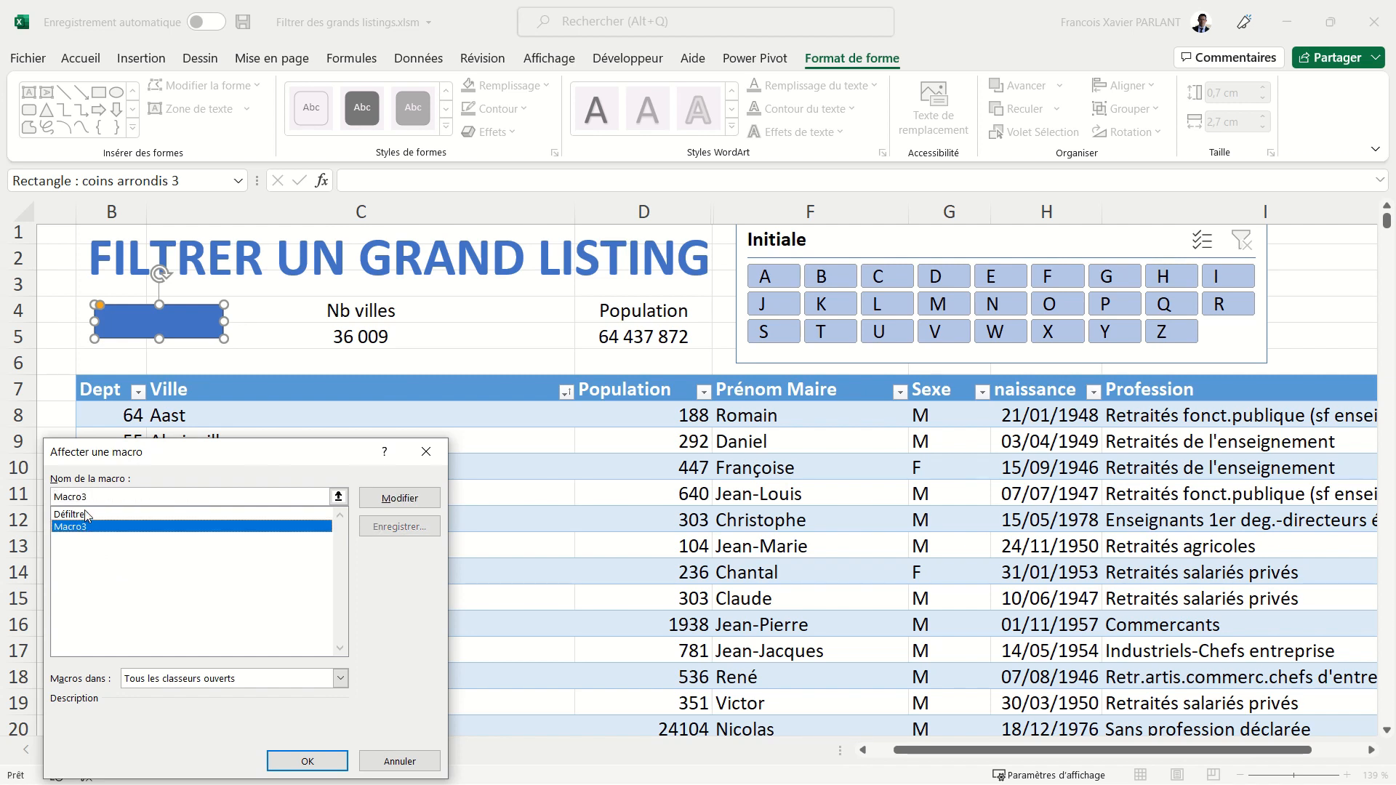
{"action": "left_click", "coordinate": [308, 761]}
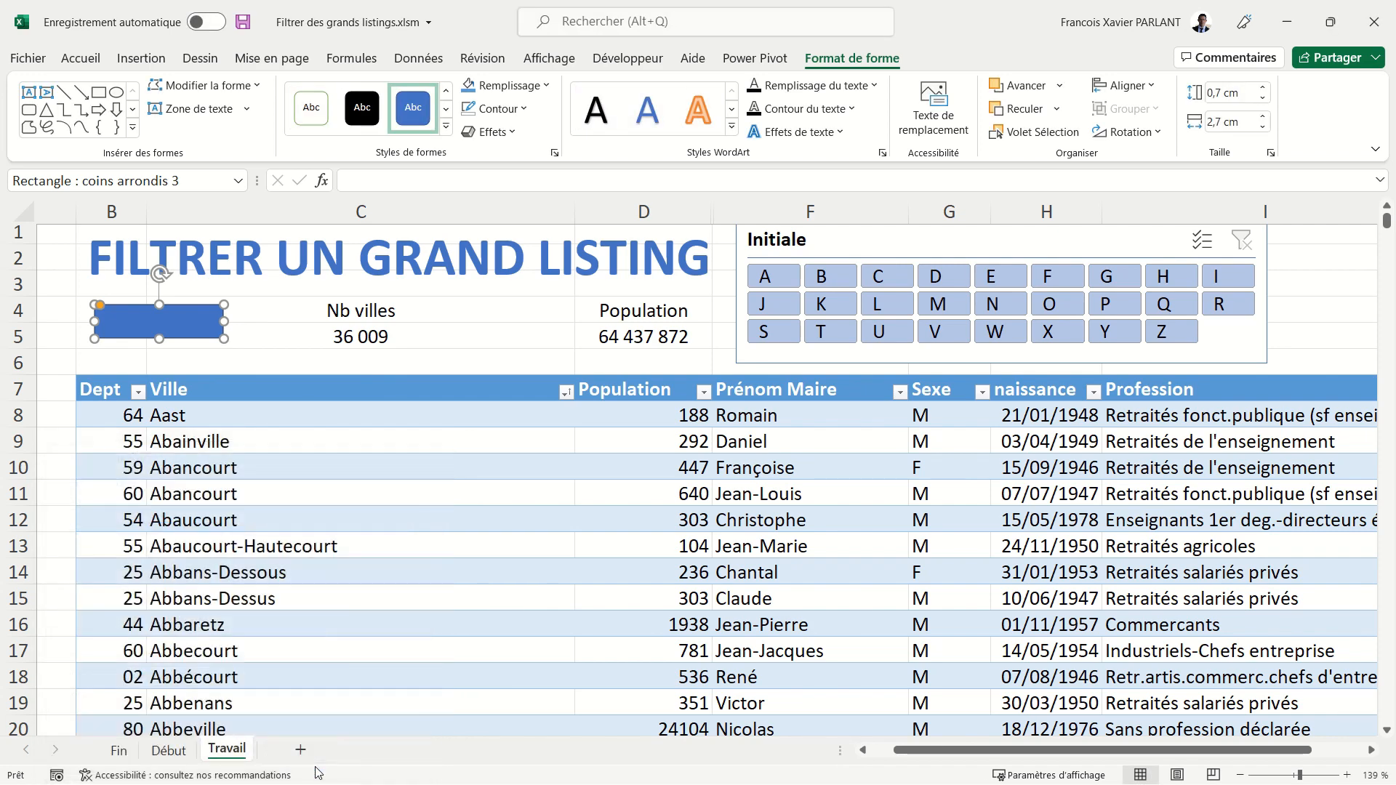
- Test the rounded rectangle by filtering the table to the initial J and running its macro to clear the filter
{"action": "left_click", "coordinate": [777, 307]}
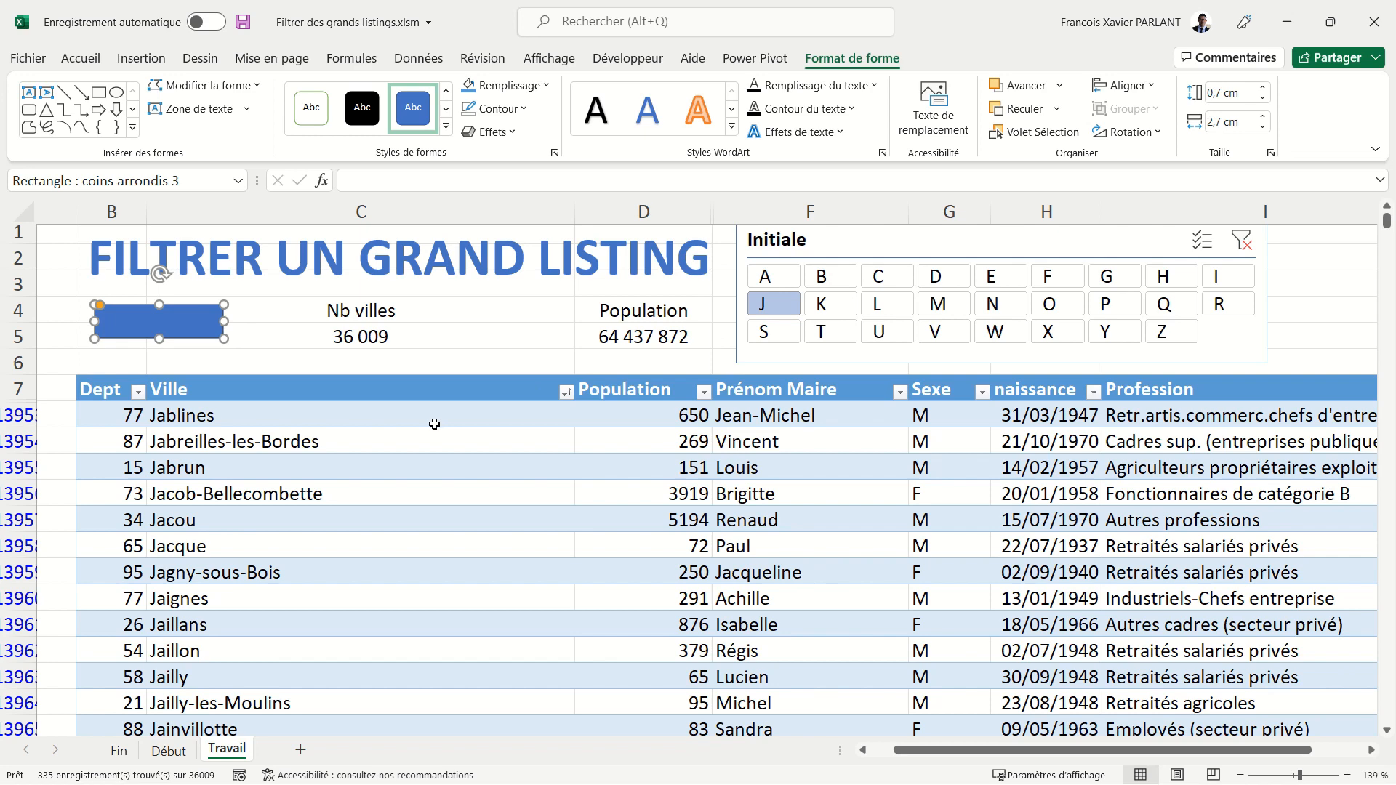
{"action": "left_click", "coordinate": [443, 357]}
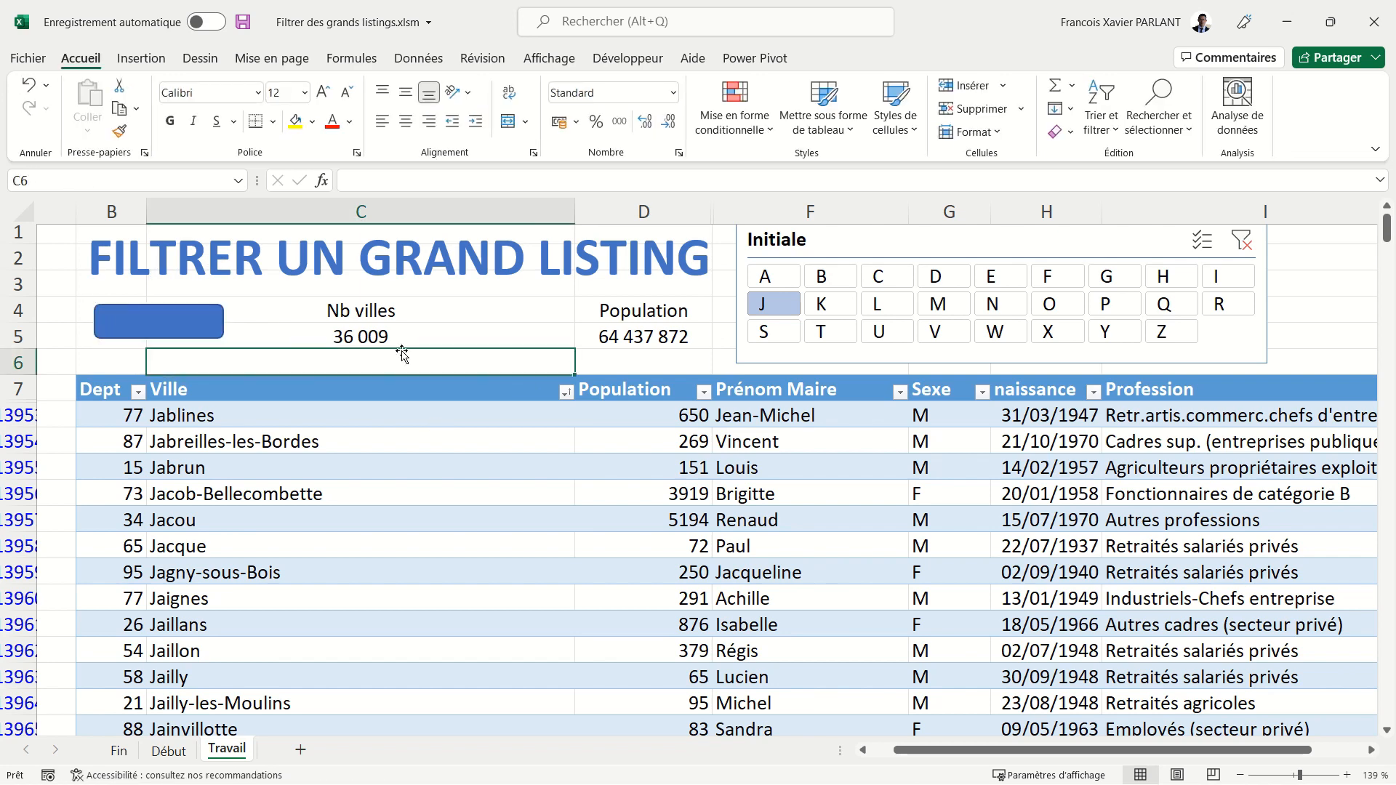
{"action": "left_click", "coordinate": [197, 324]}
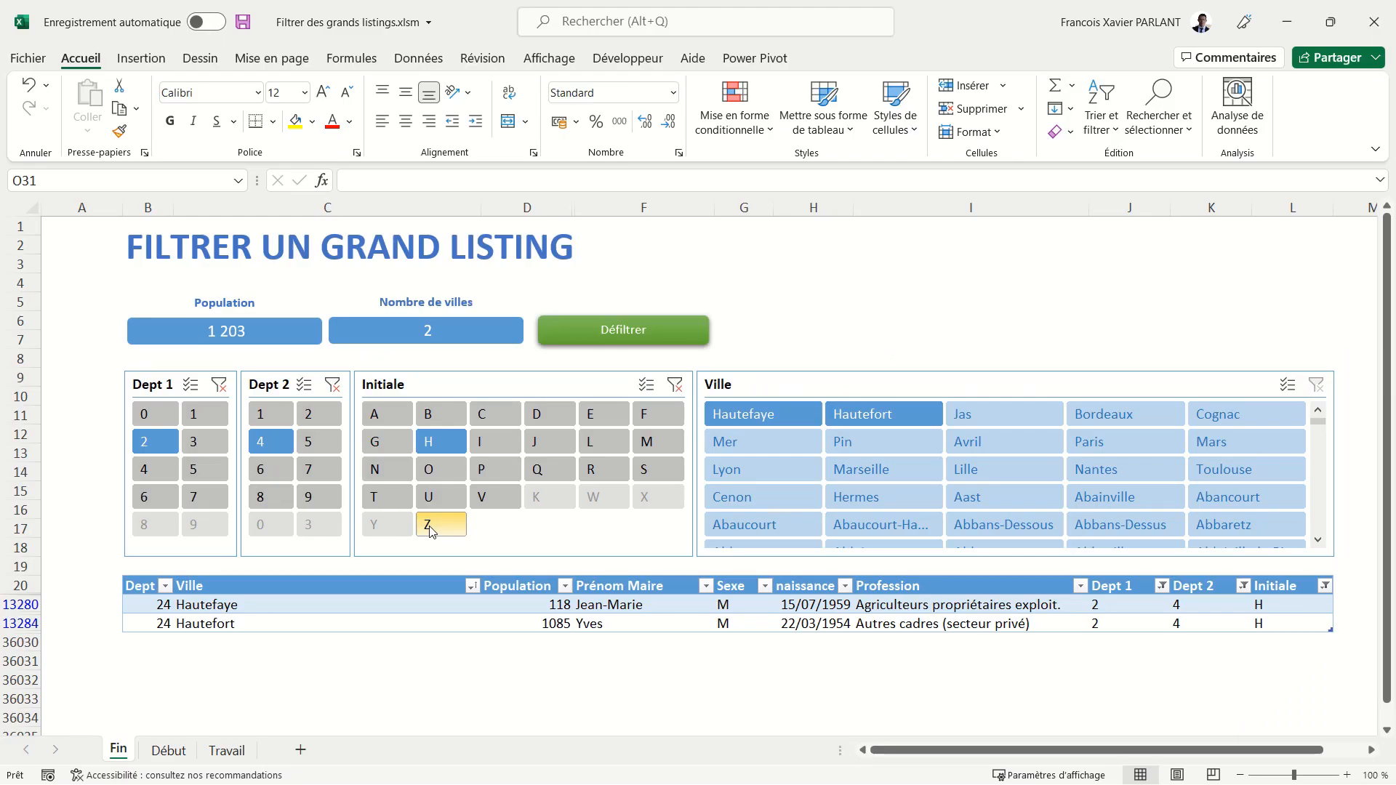
- Filter the finished listing on the Fin sheet to 5 with the Dept 1 slicer
{"action": "left_click", "coordinate": [195, 472]}
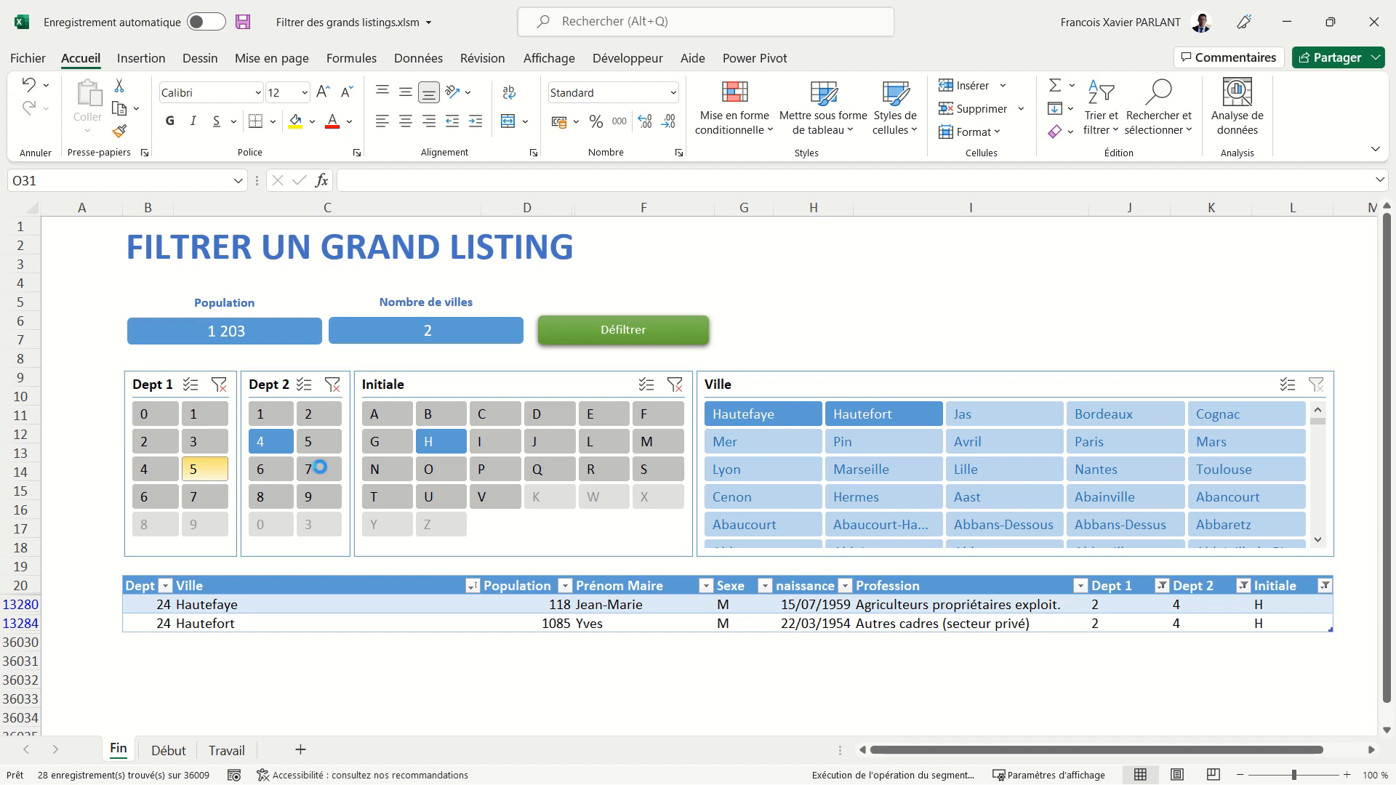